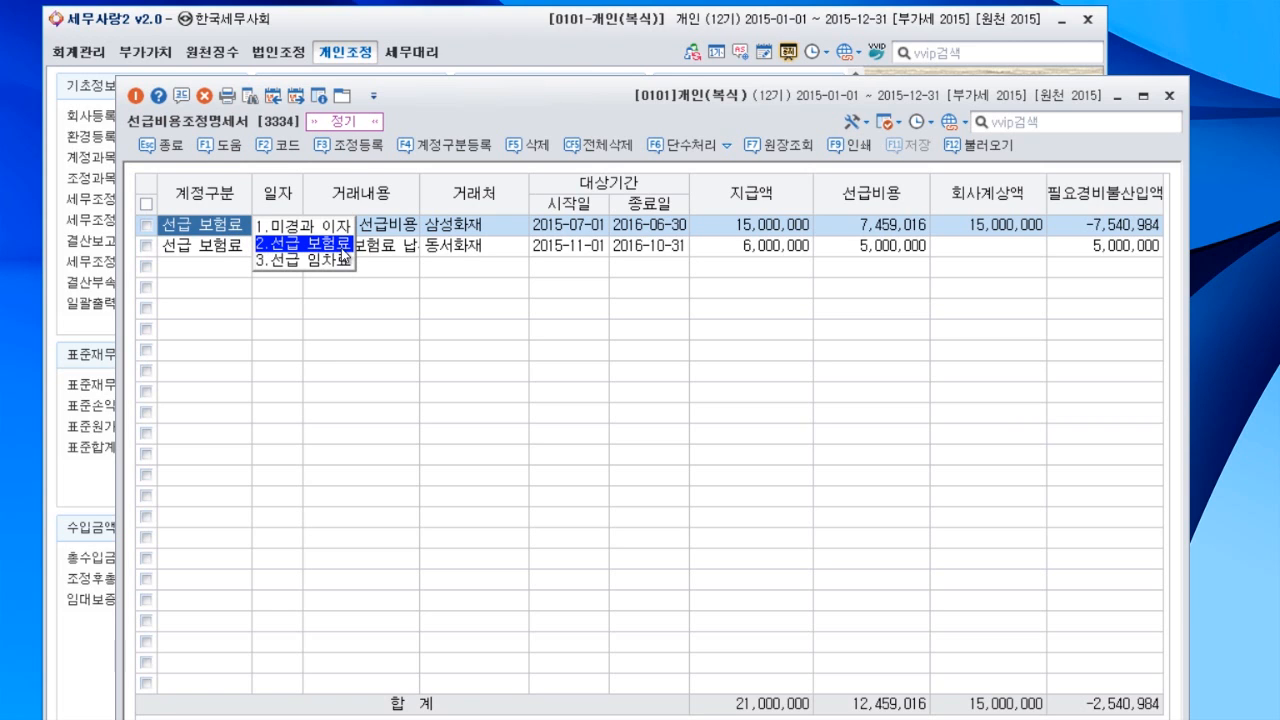
Open the import (불러오기) settings of the prepaid expense statement and look over account codes 0821 보험료 and 0133 선급비용
click(579, 241)
click(584, 226)
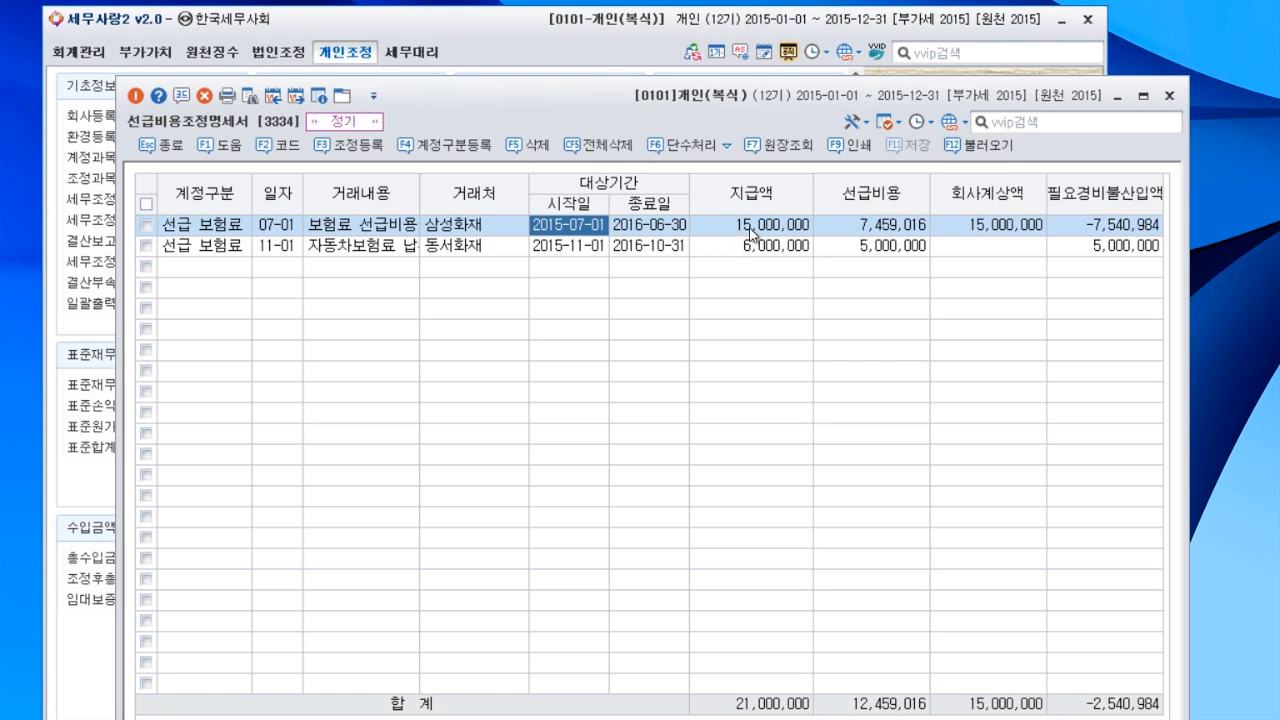
click(978, 145)
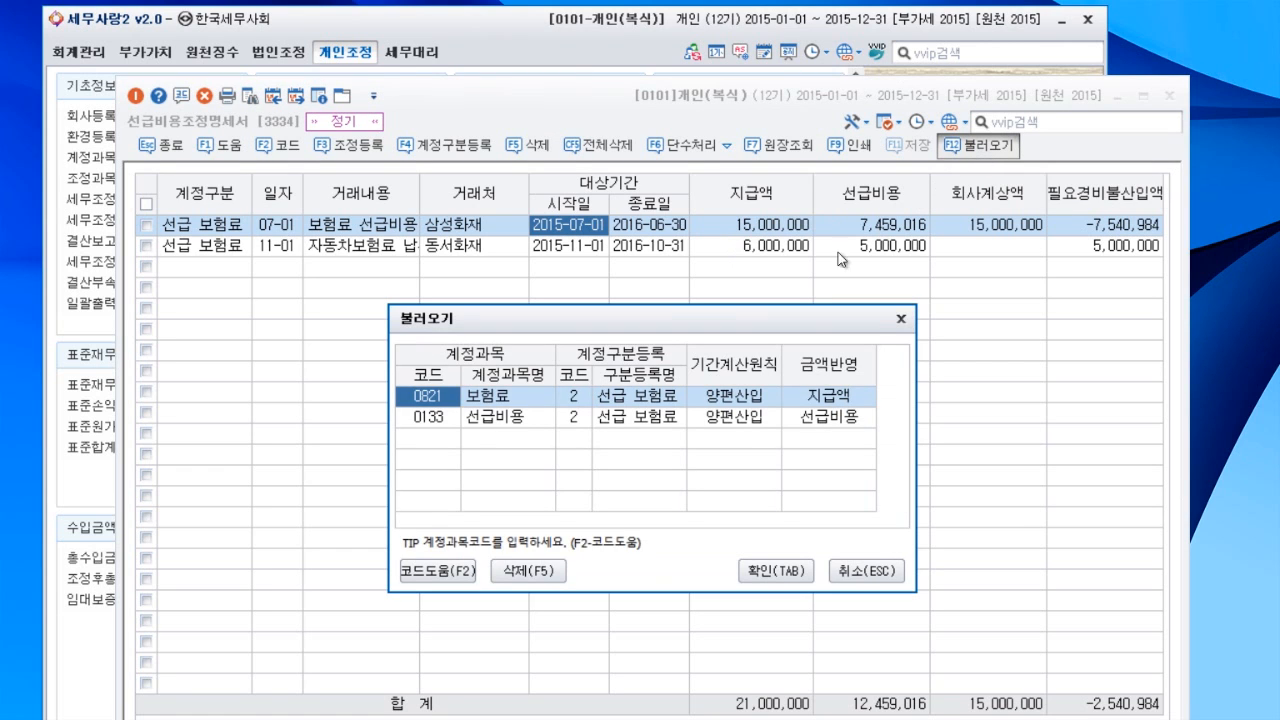
drag(678, 324, 614, 300)
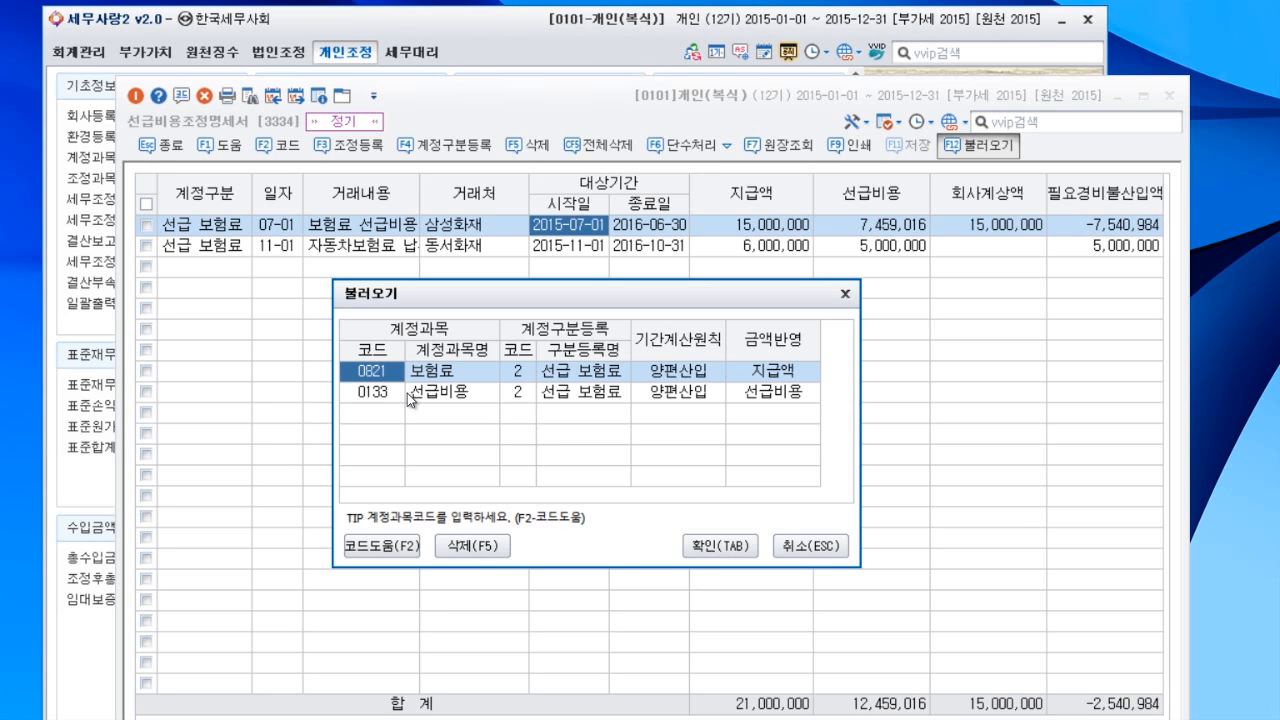
click(397, 400)
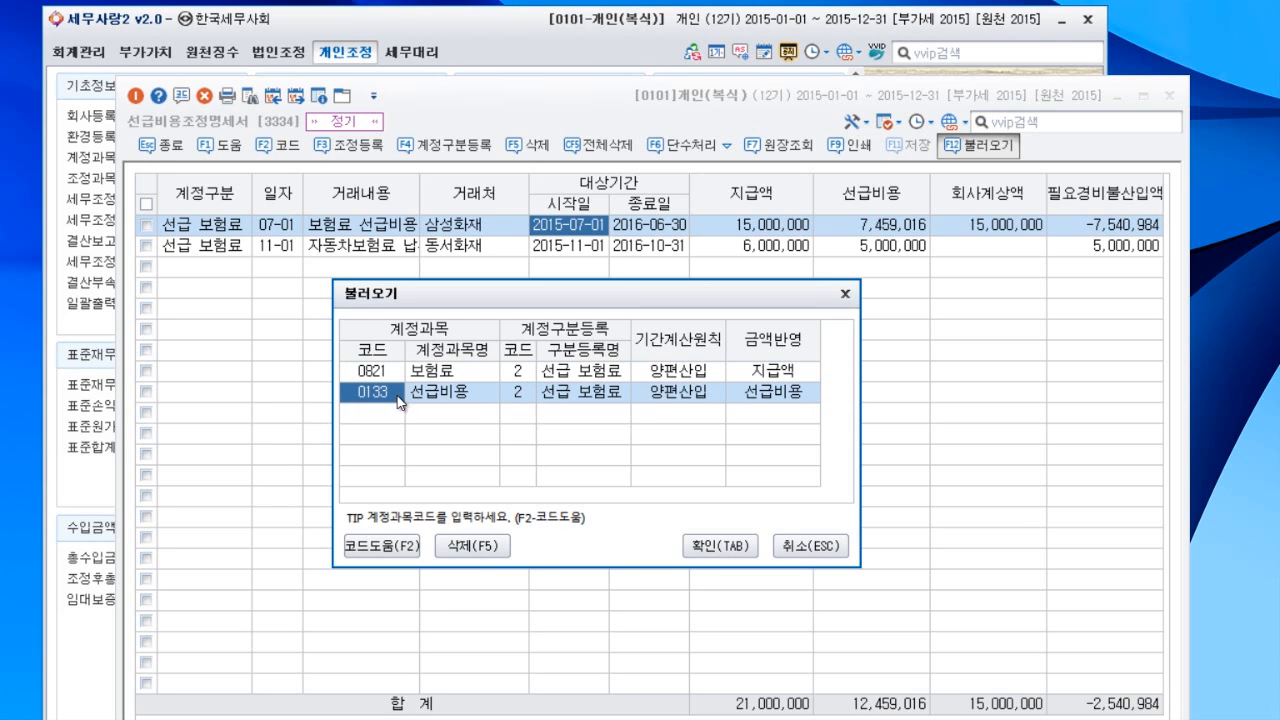
click(384, 375)
click(392, 395)
Assign account category 2 선급 보험료 to account 0821 보험료 using the category code lookup
click(519, 371)
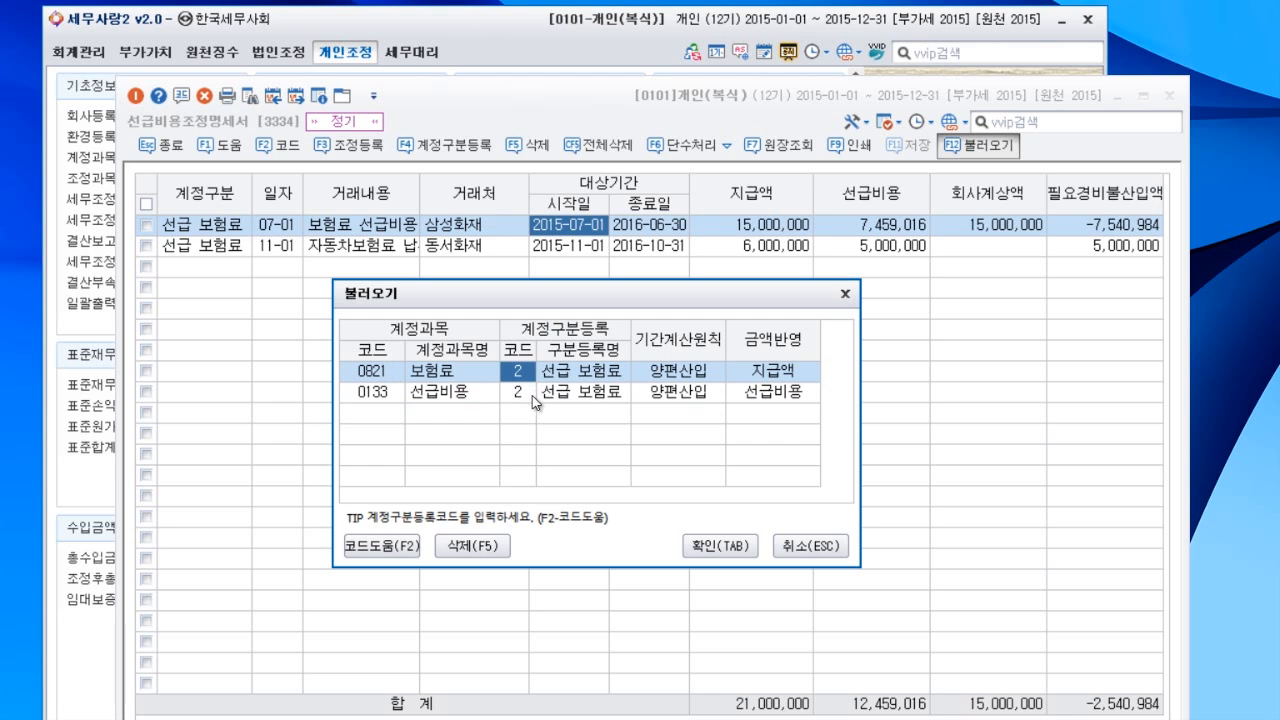
click(407, 541)
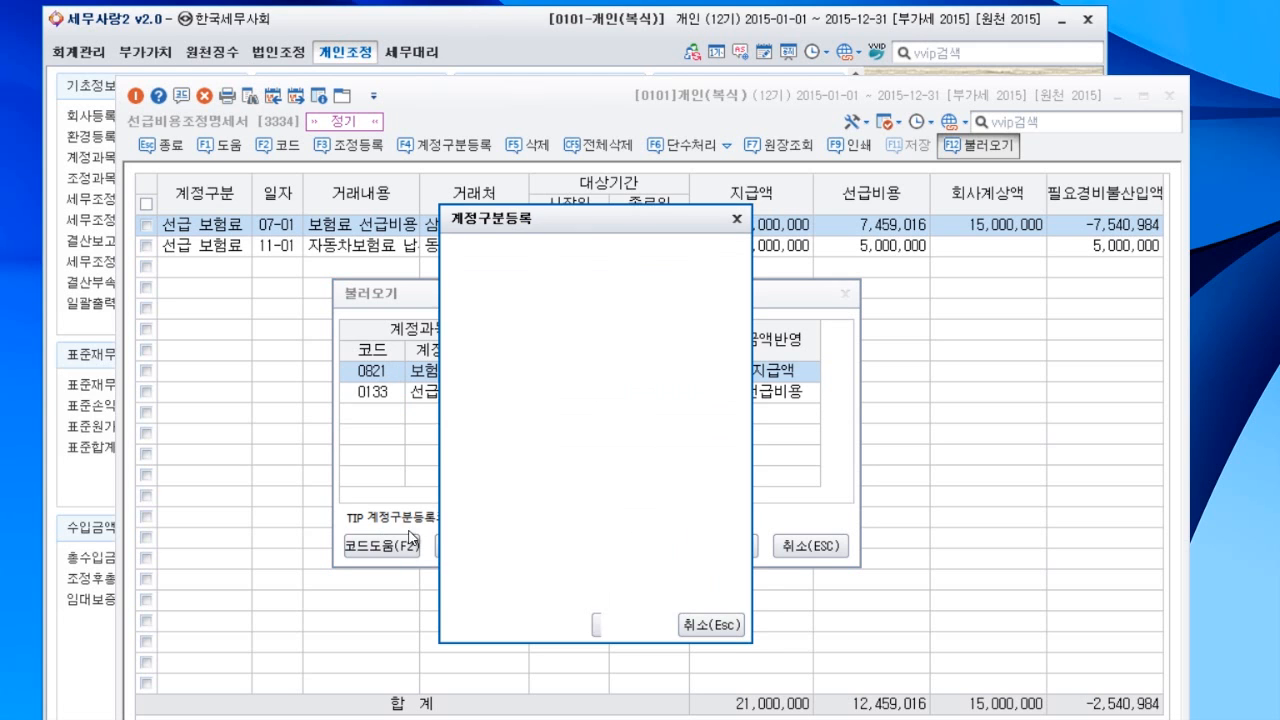
drag(579, 219, 936, 210)
click(915, 356)
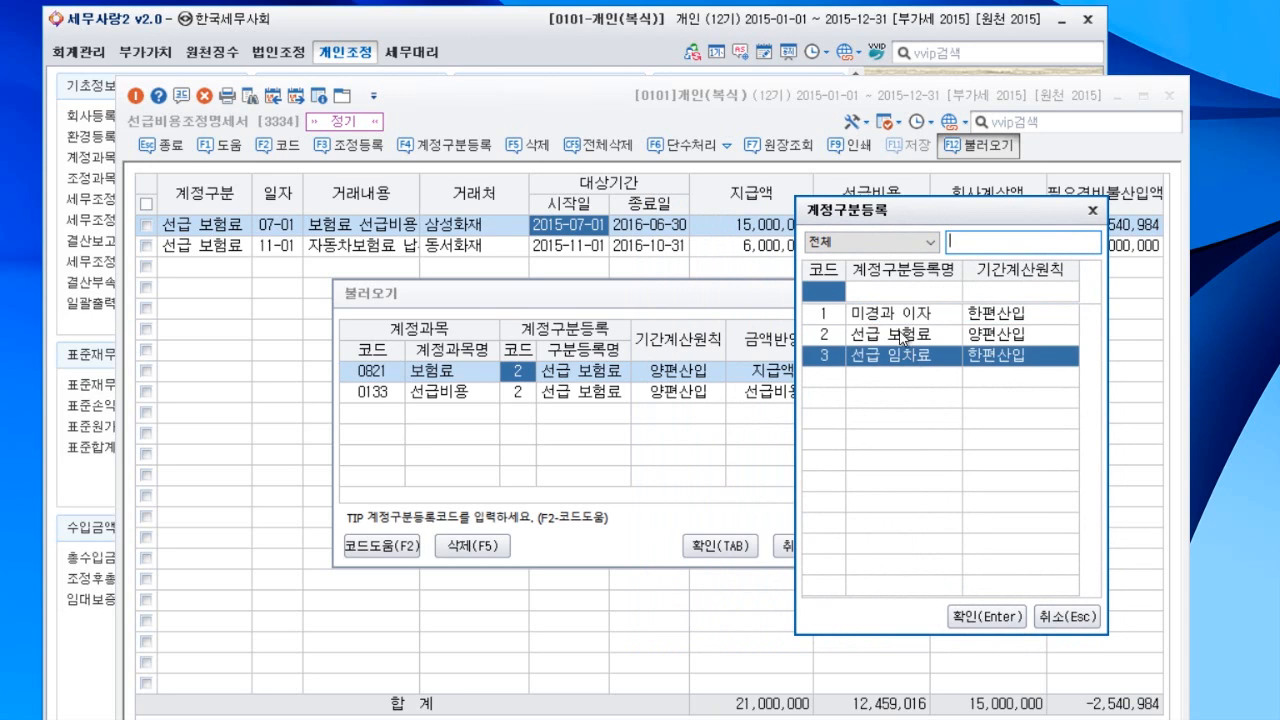
click(901, 316)
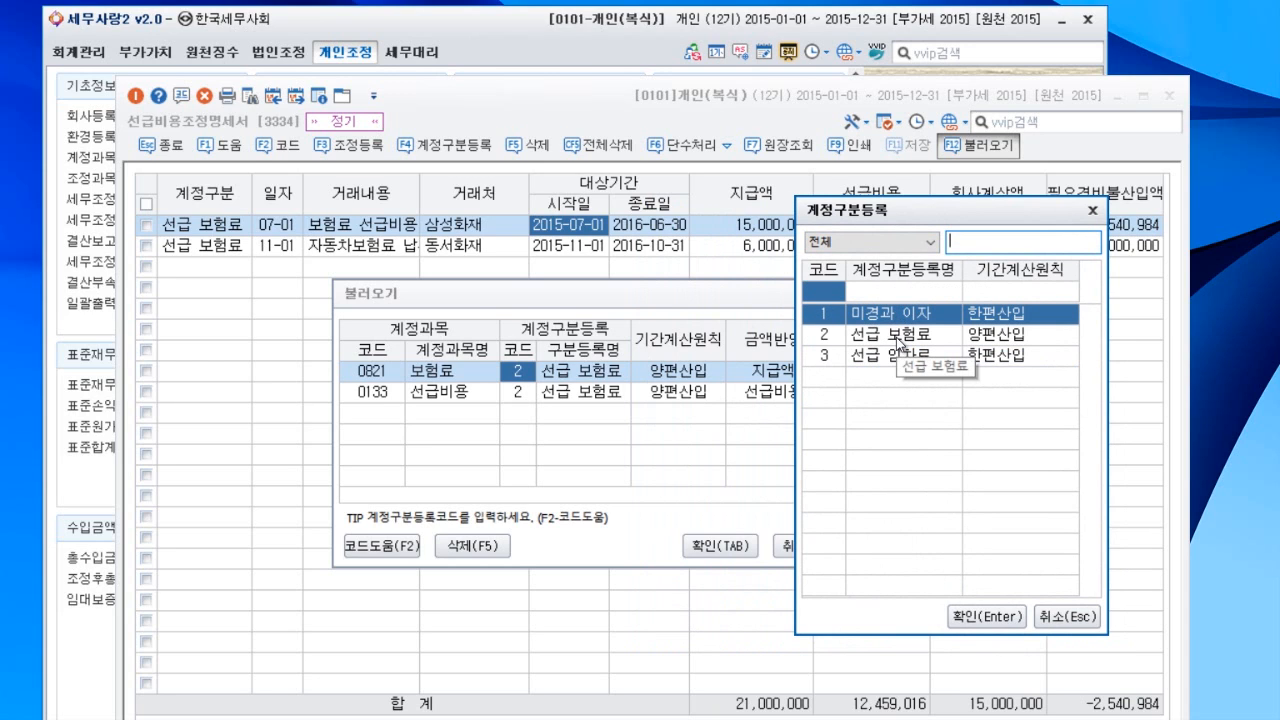
click(899, 340)
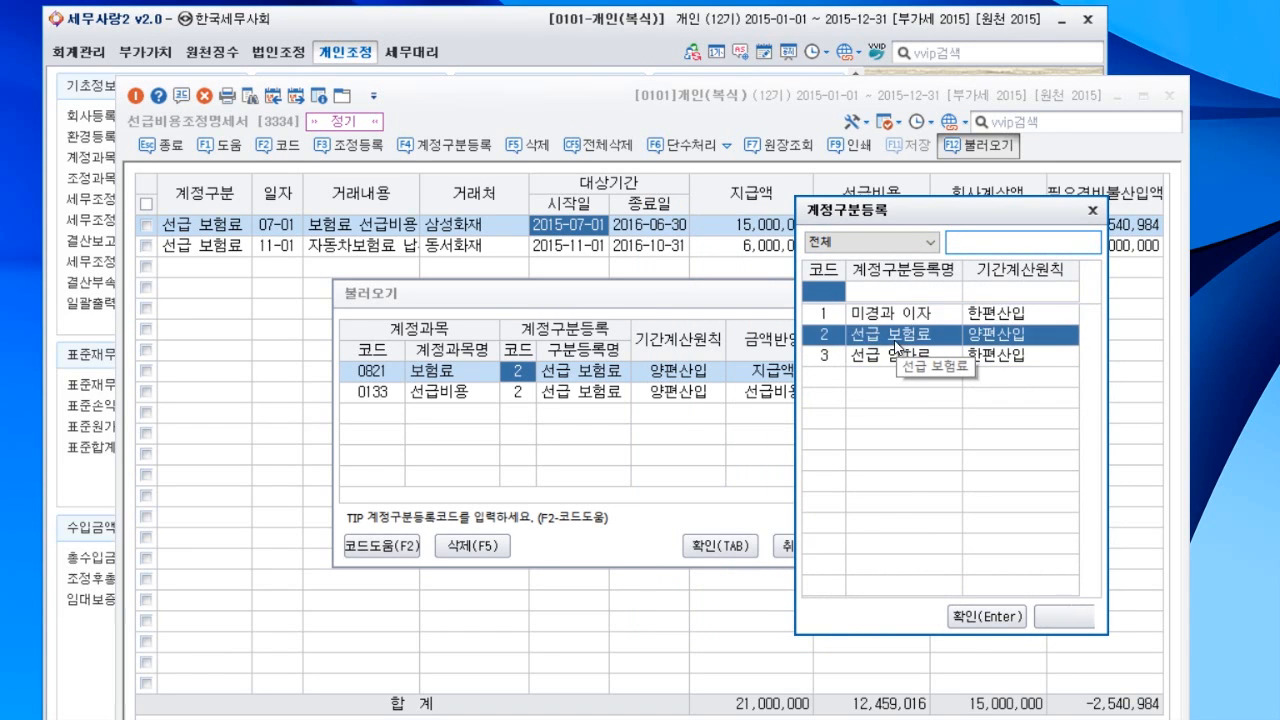
click(983, 616)
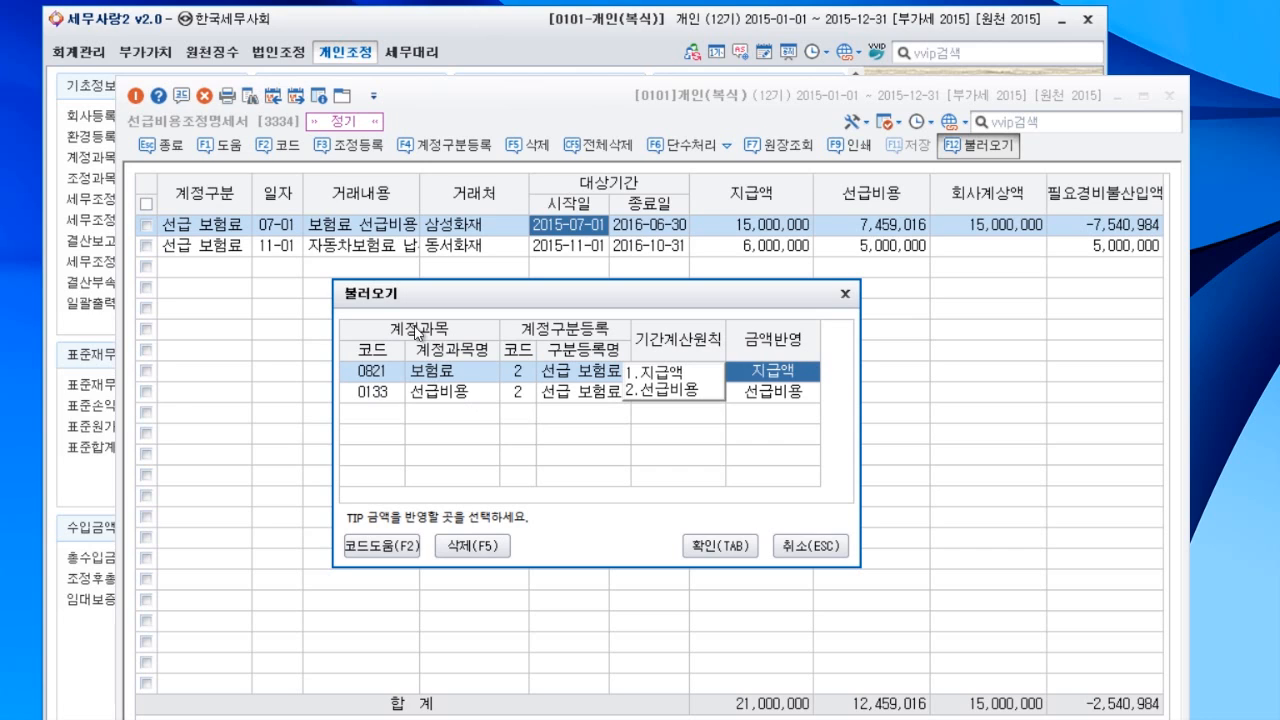
Set the reflected amount to 지급액 for account 0821 and 선급비용 for 0133, and reload the statement data from the vouchers
click(664, 374)
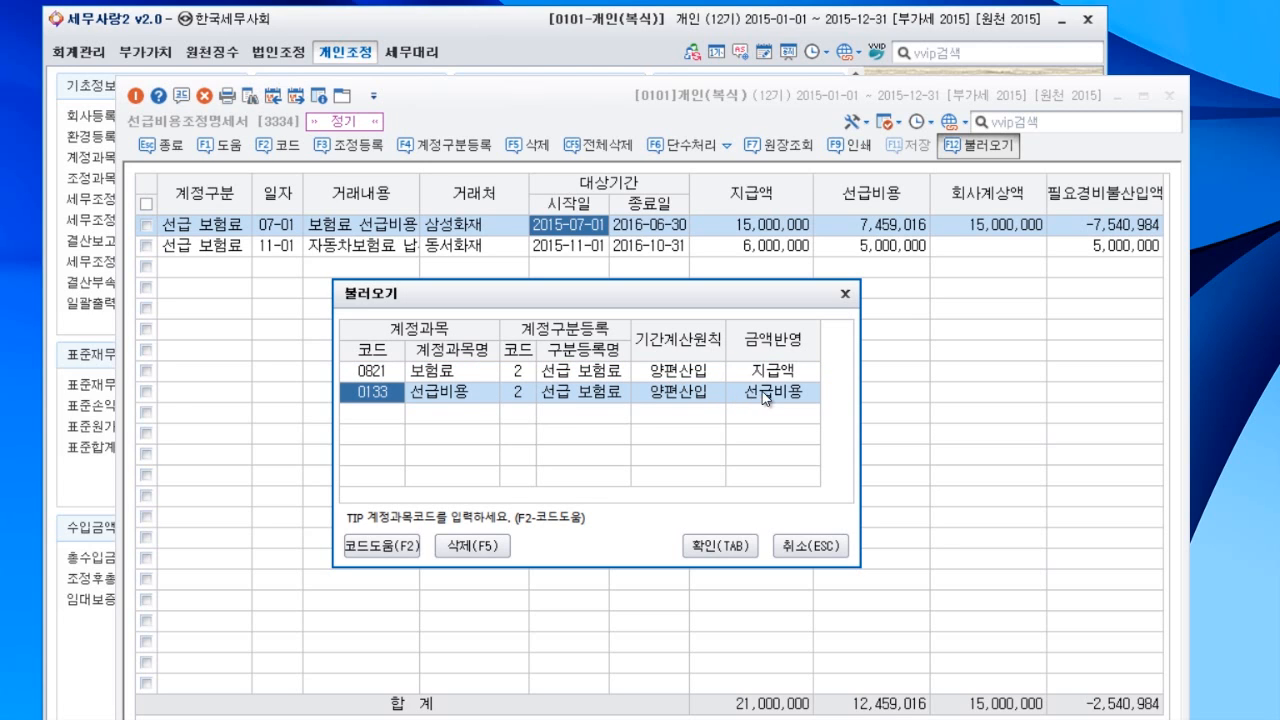
click(748, 395)
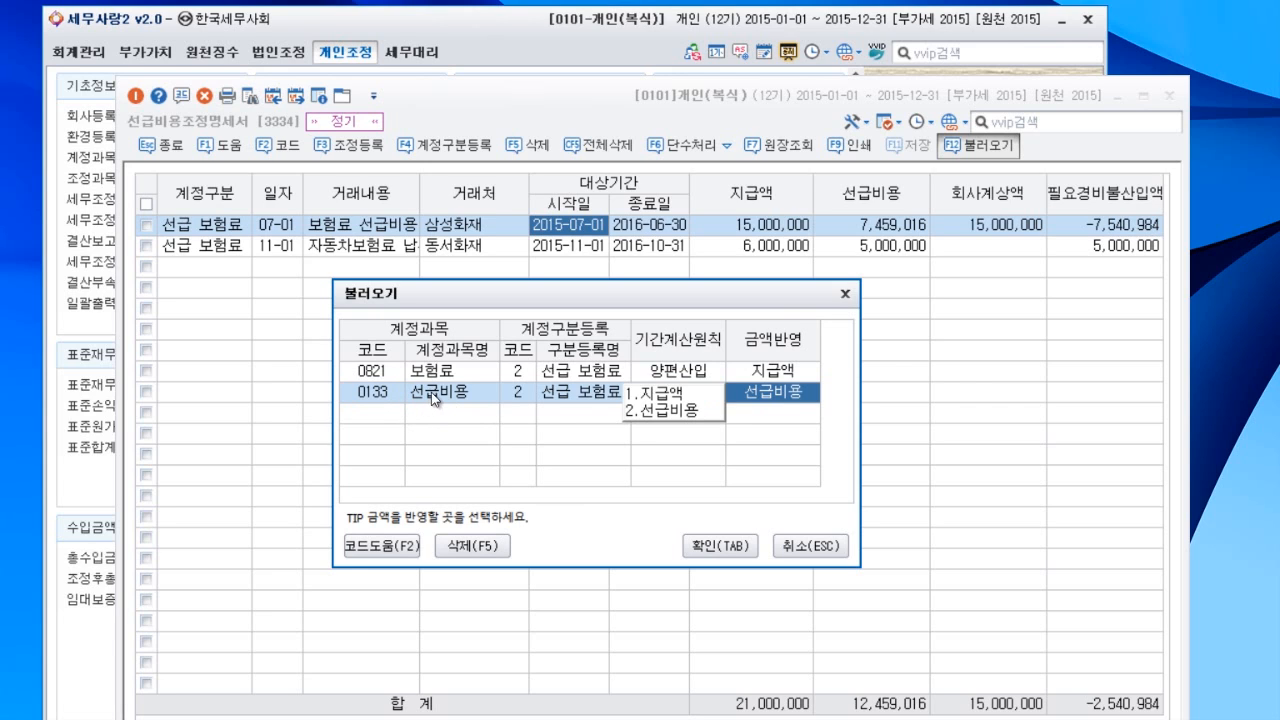
click(662, 411)
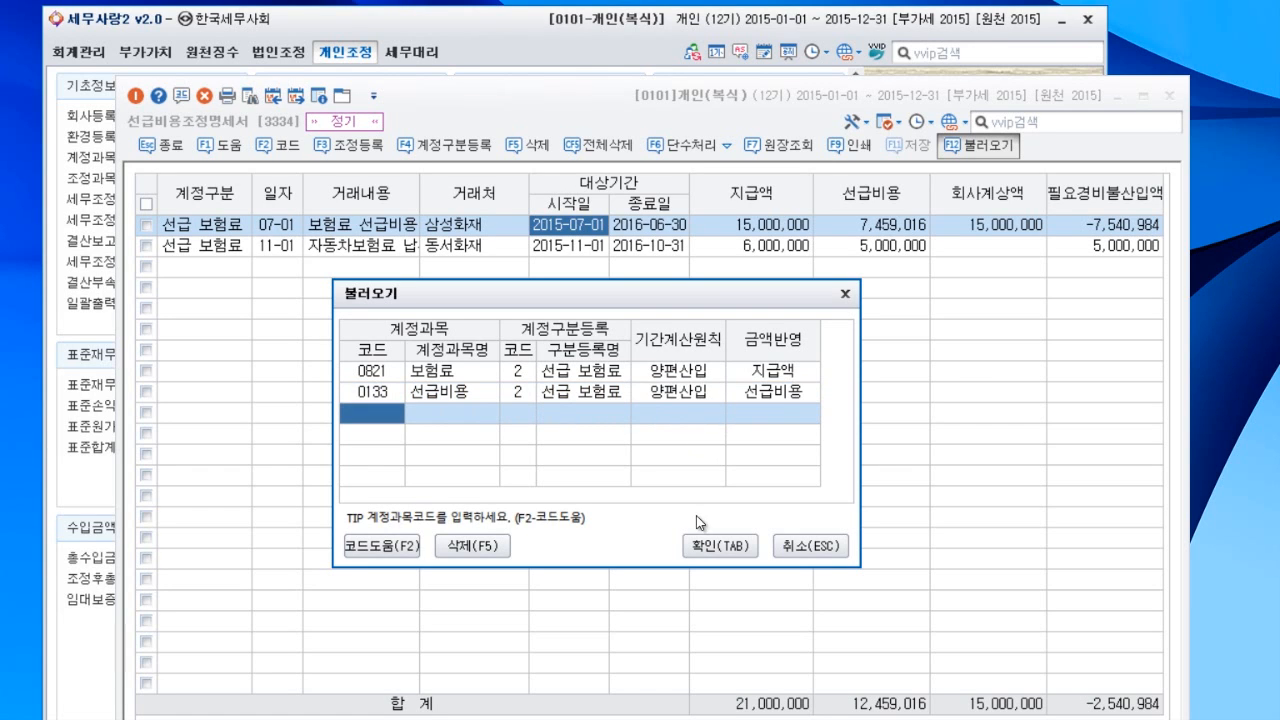
click(731, 547)
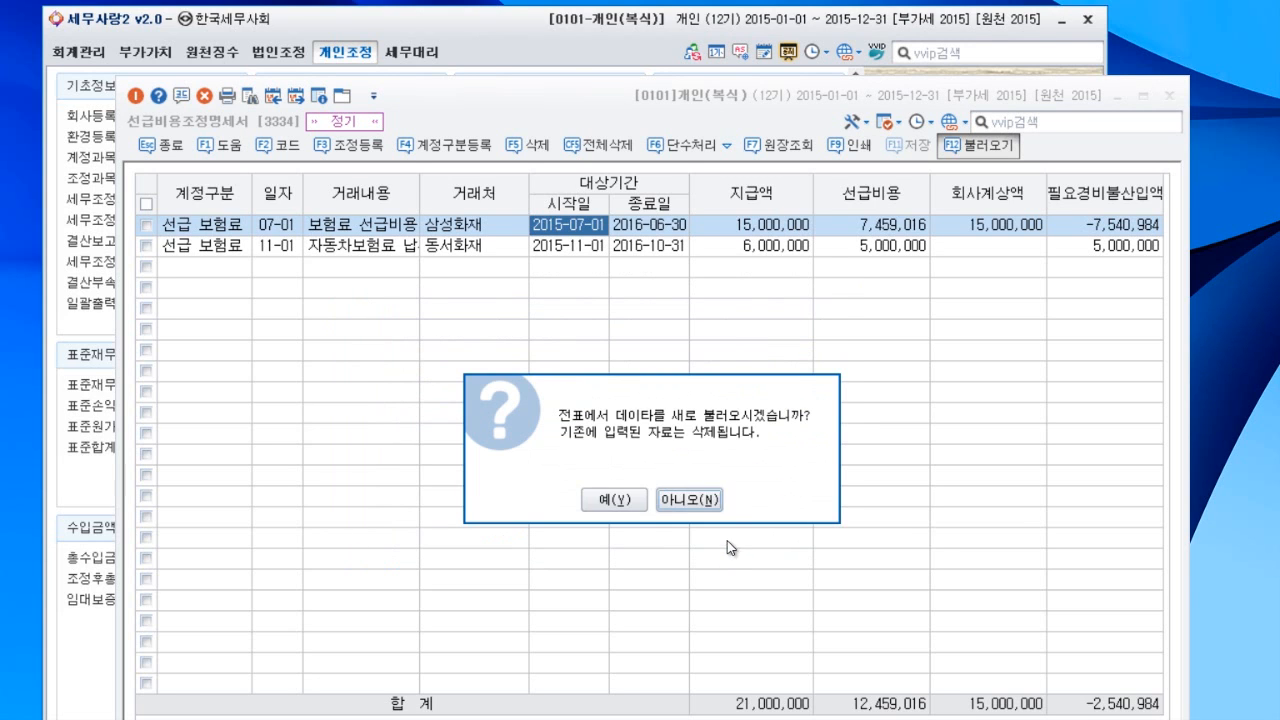
click(622, 503)
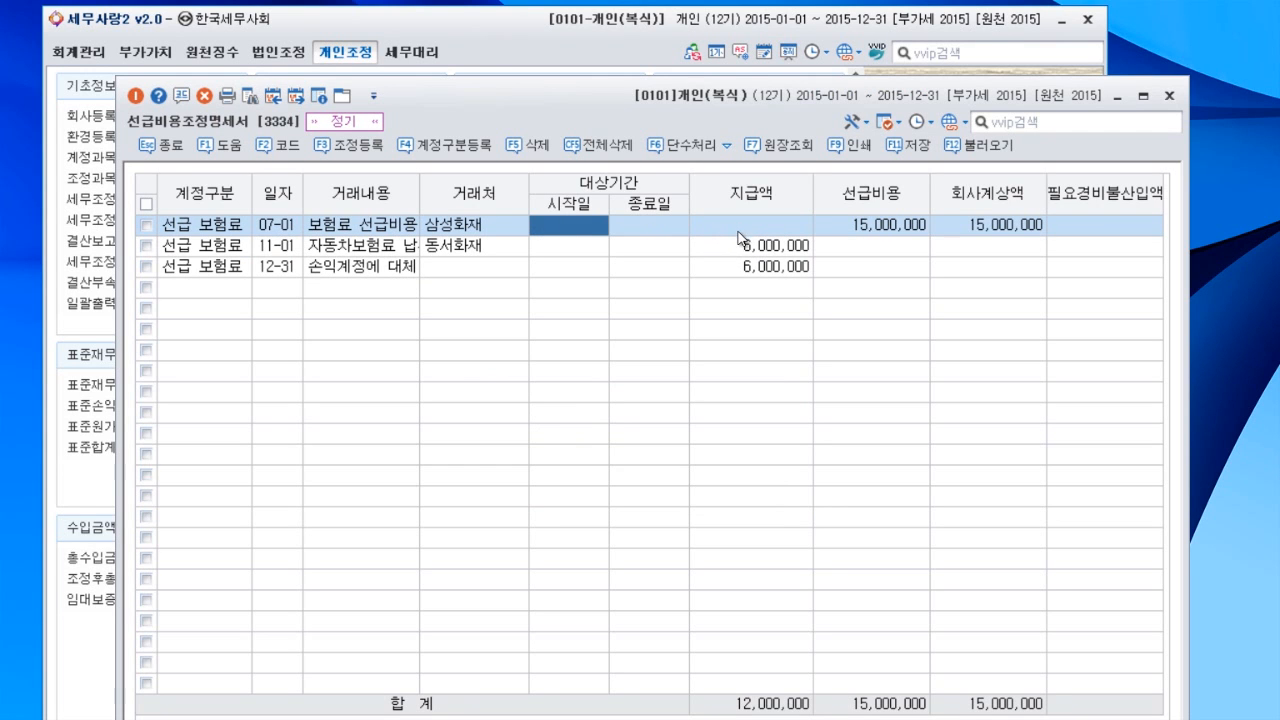
Delete the 12-31 row described as 손익계정에 대체 from the prepaid expense statement
click(393, 268)
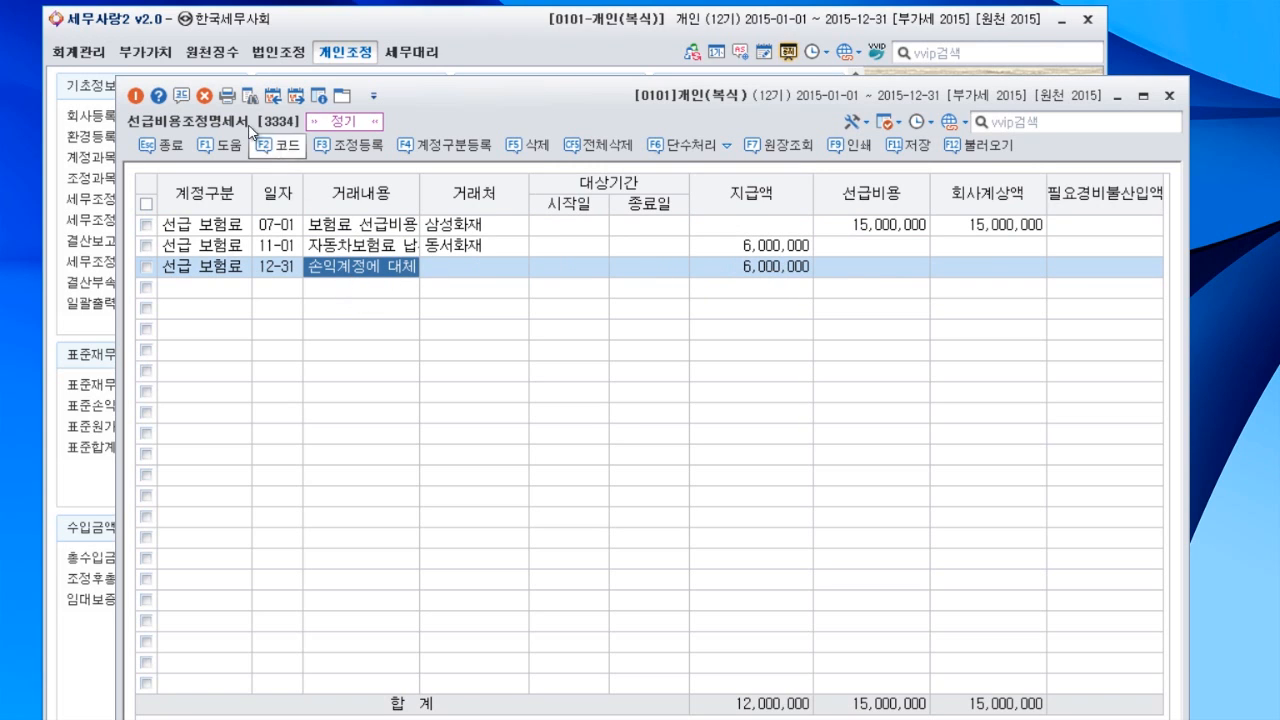
click(206, 99)
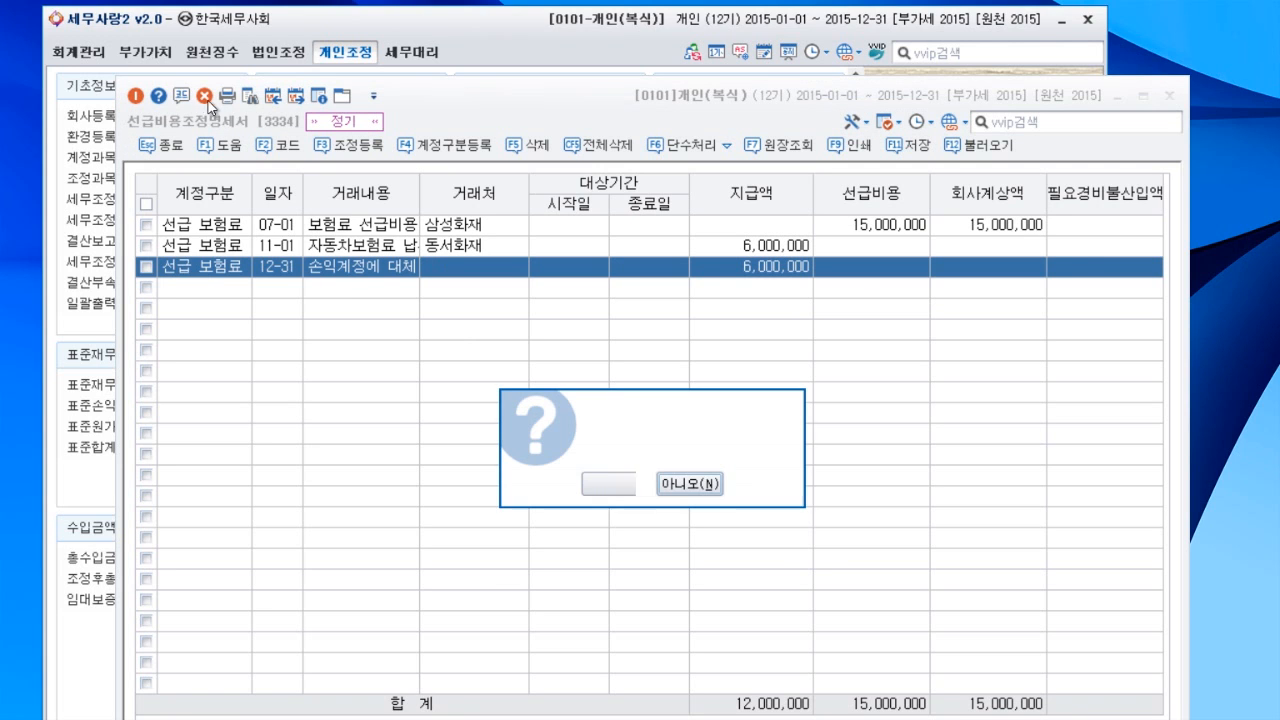
click(608, 484)
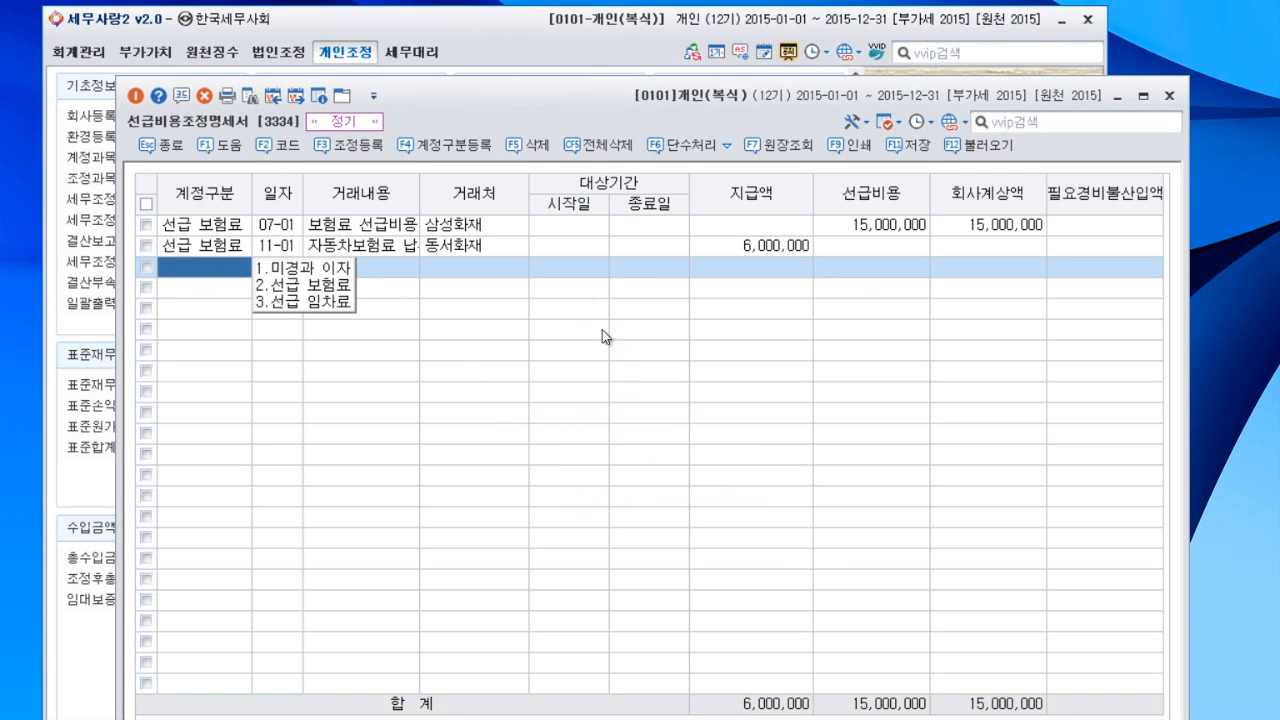
For the 07-01 삼성화재 row, enter the period 2015-07-01 to 2016-06-30 and a payment amount (지급액) of 15,000,000
click(547, 232)
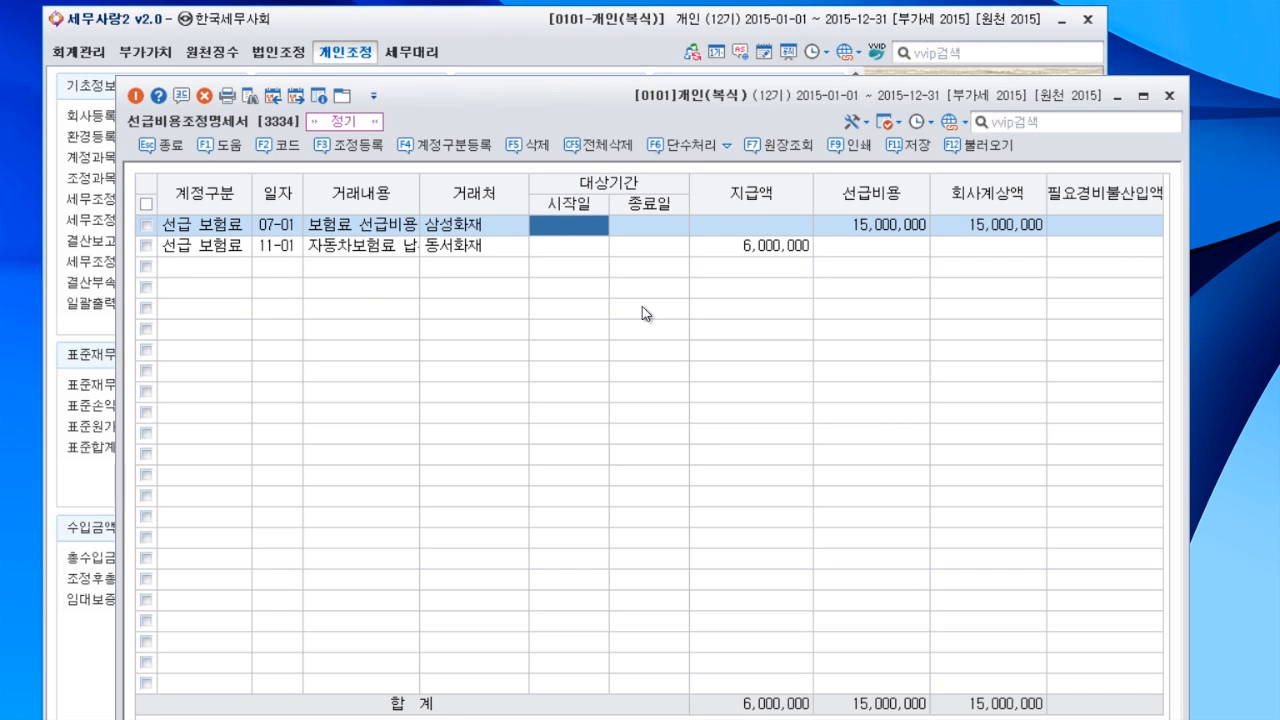
text(201)
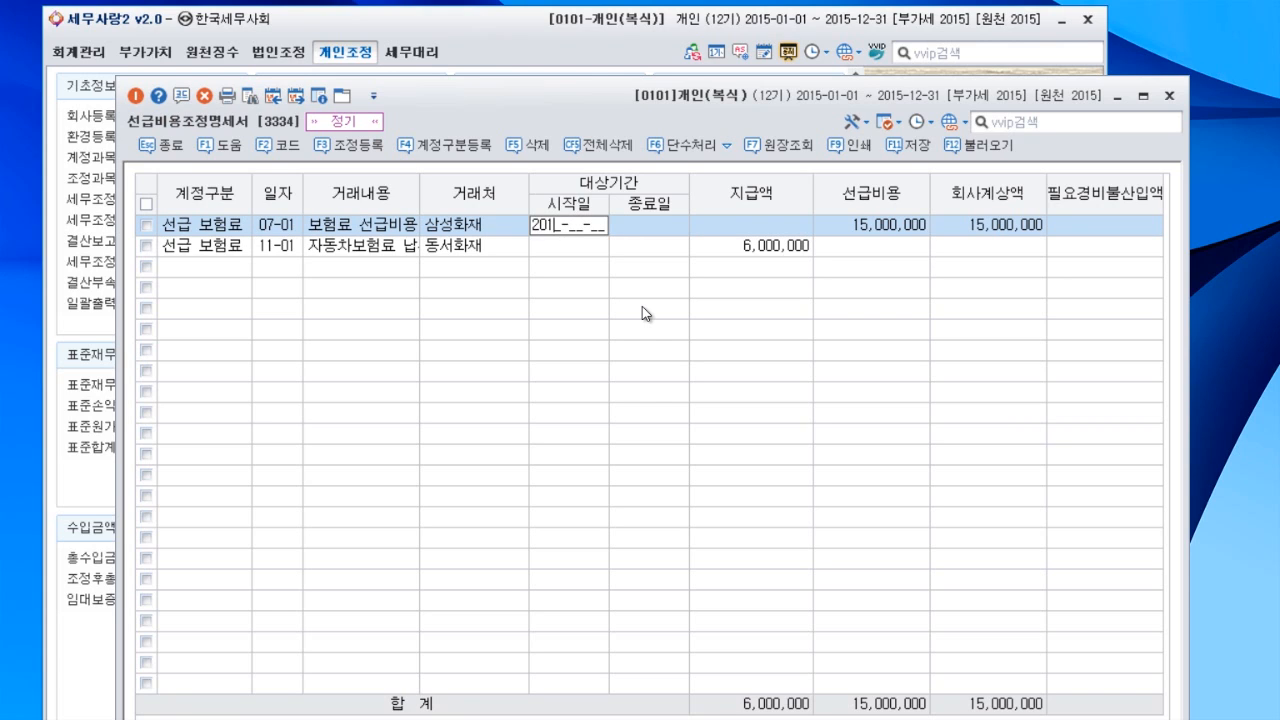
text(5-07-01)
key(Return)
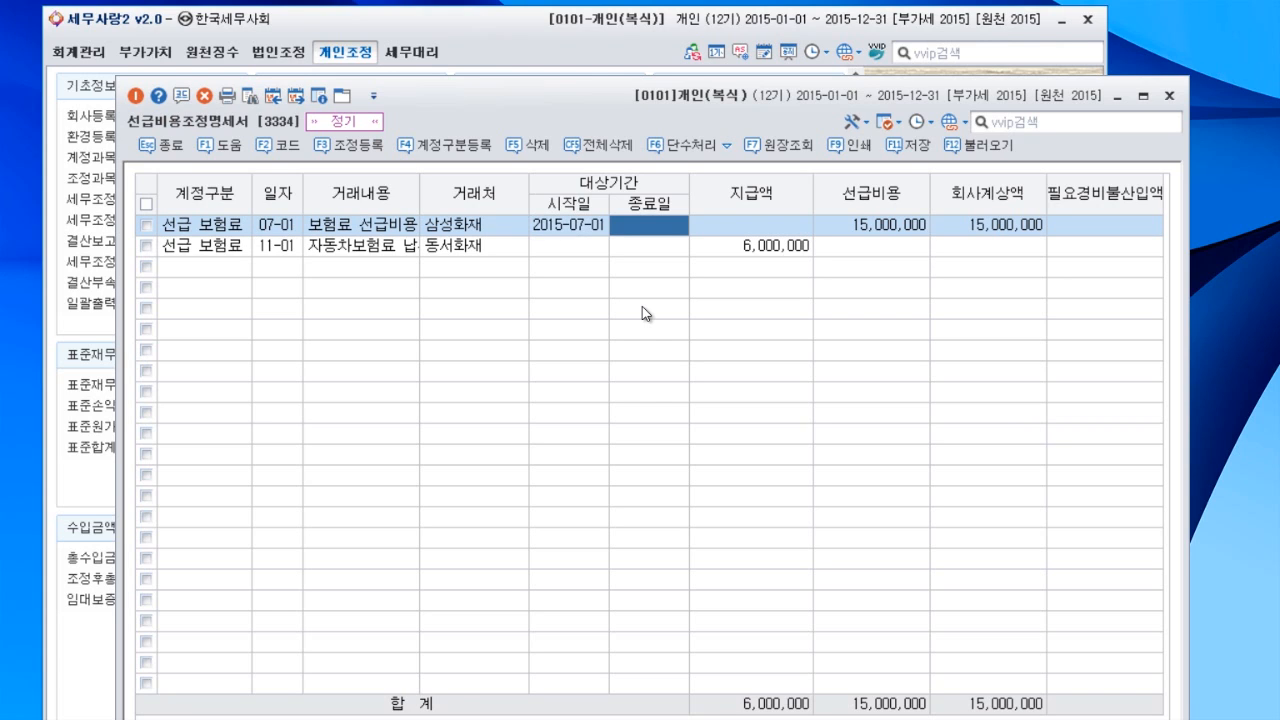
text(2016-)
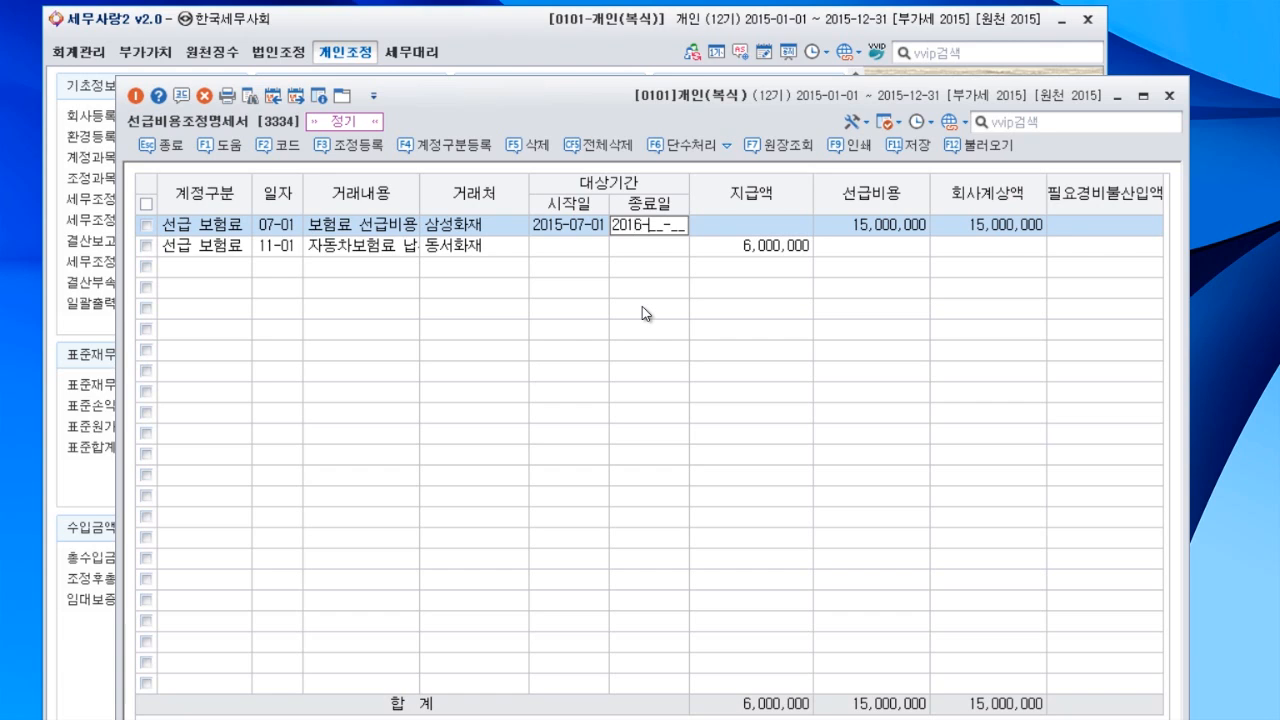
text(06-30)
key(Return)
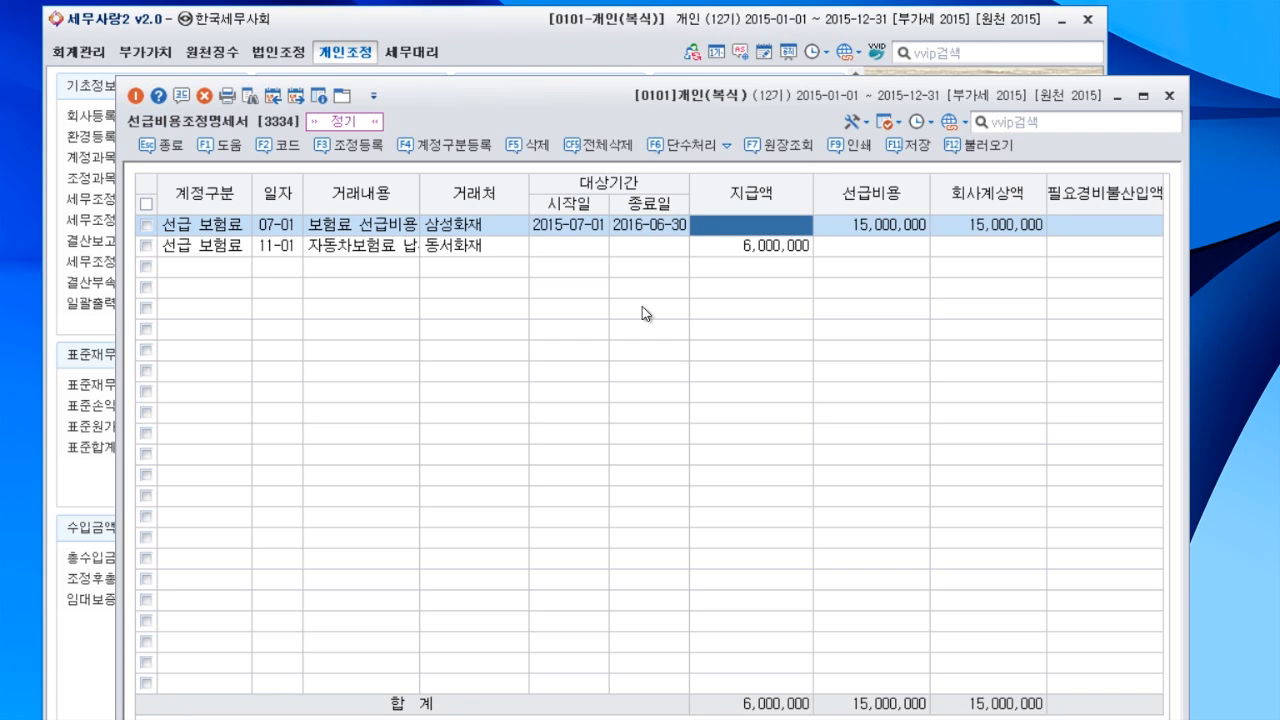
text(15000000)
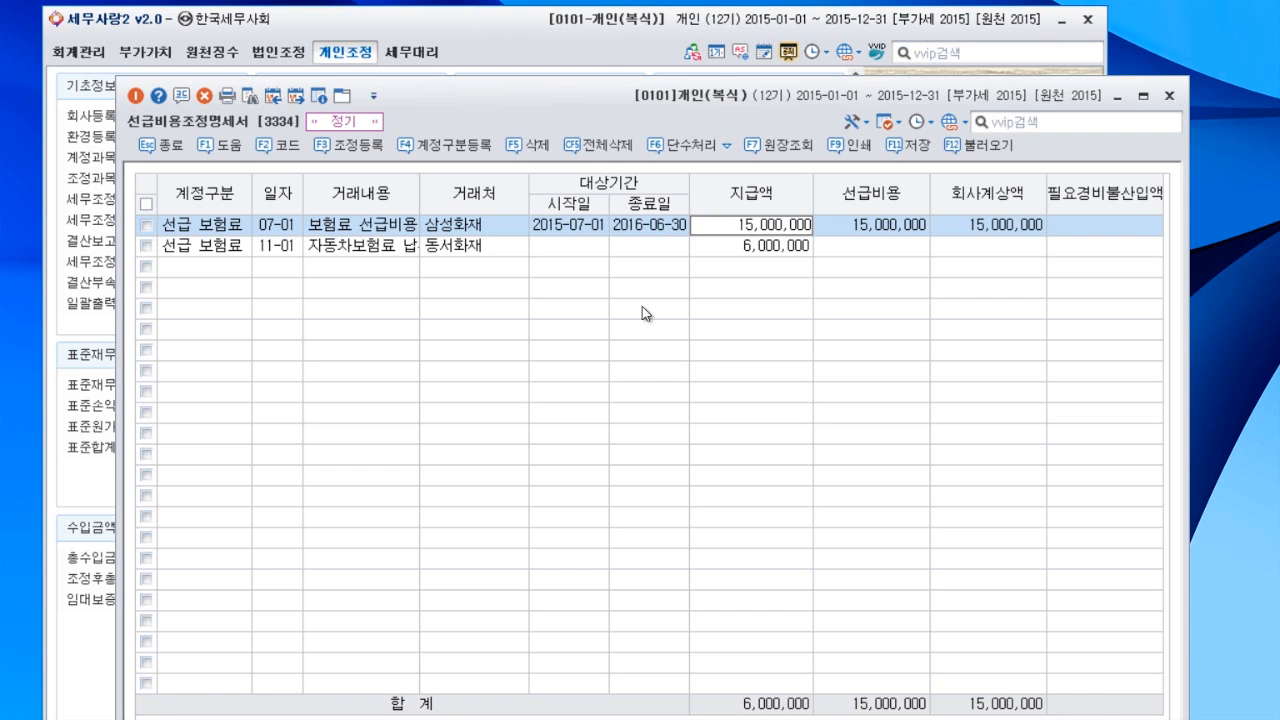
key(Return)
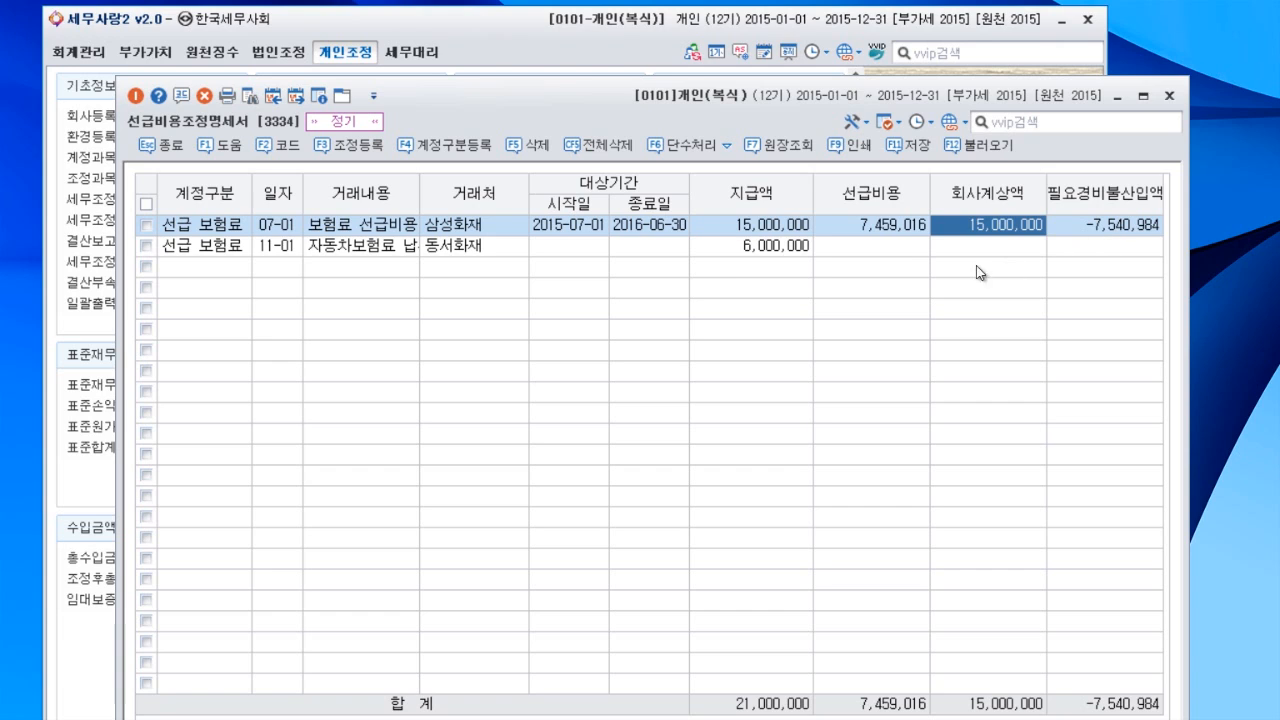
Enter the period 2015-11-01 to 2016-10-31 for the 11-01 동서화재 row
click(561, 258)
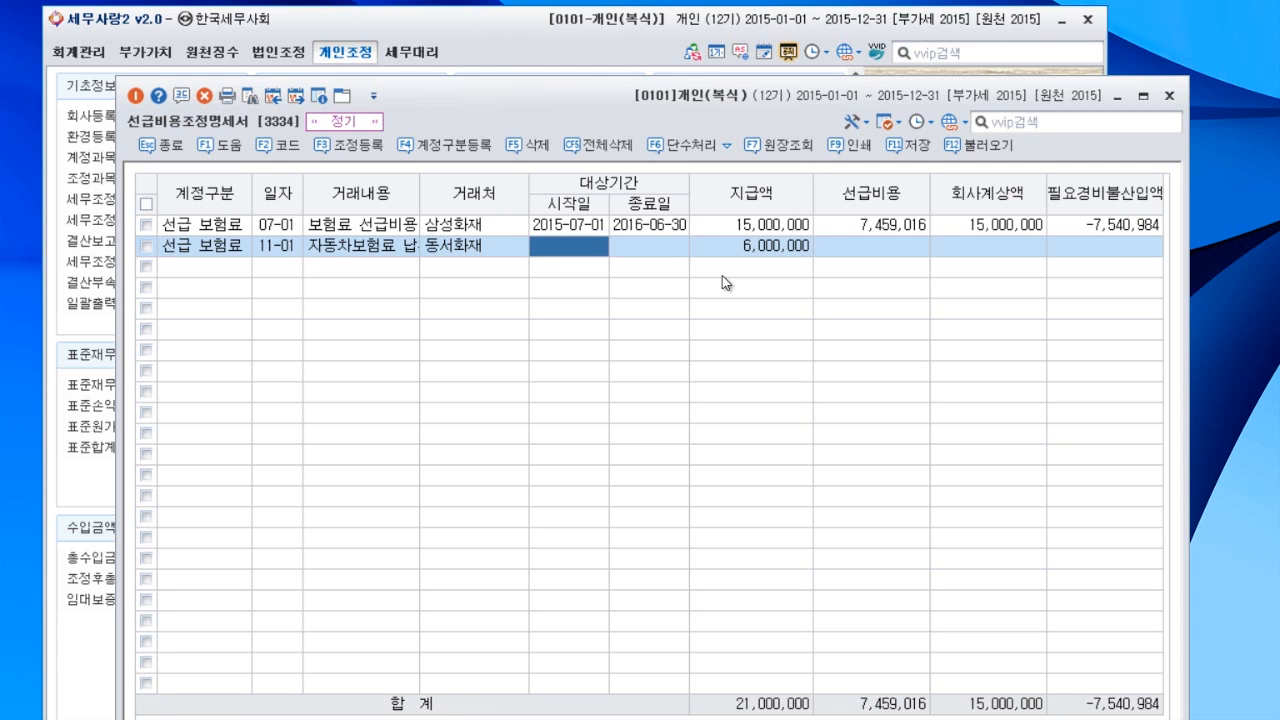
text(2015)
text(1101)
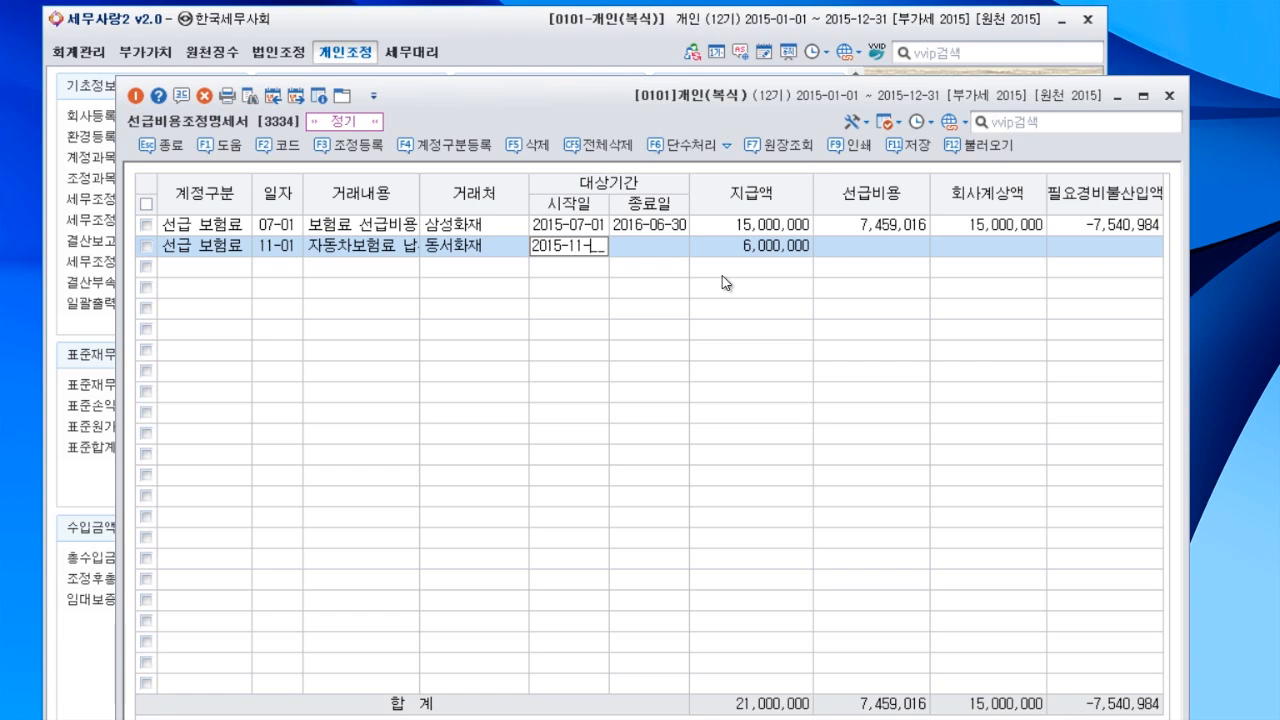
text(201610)
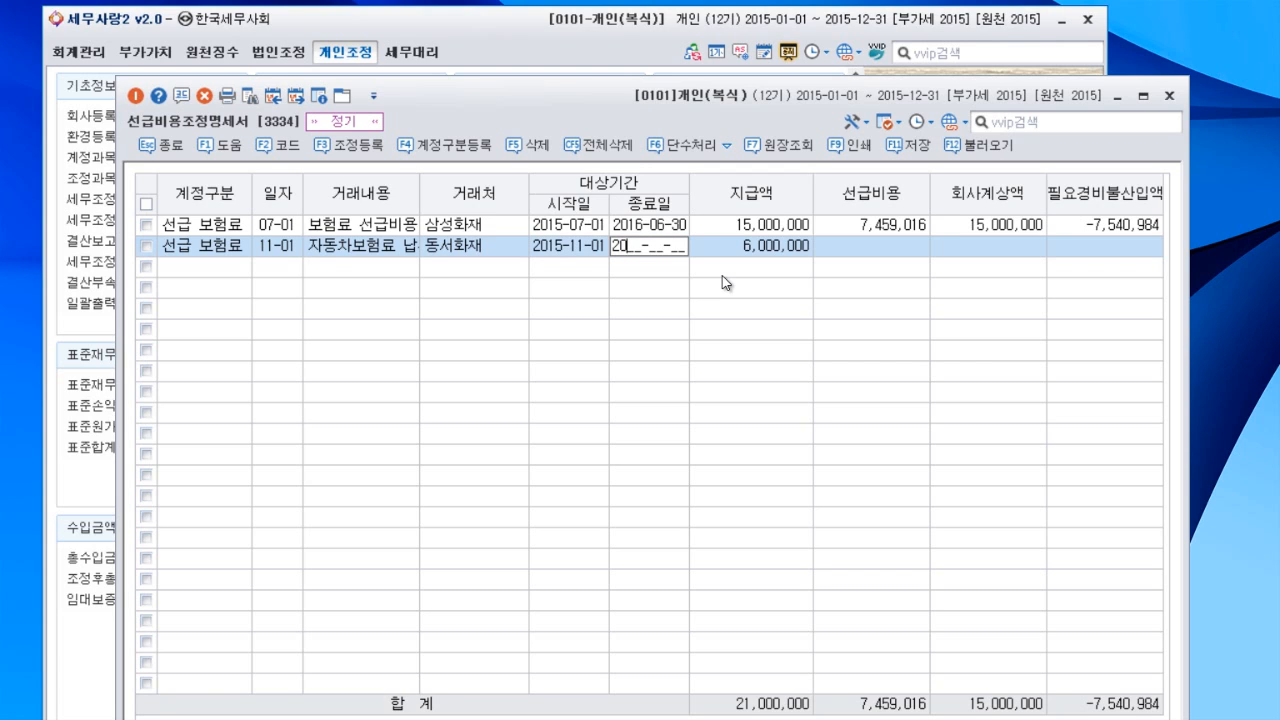
text(31)
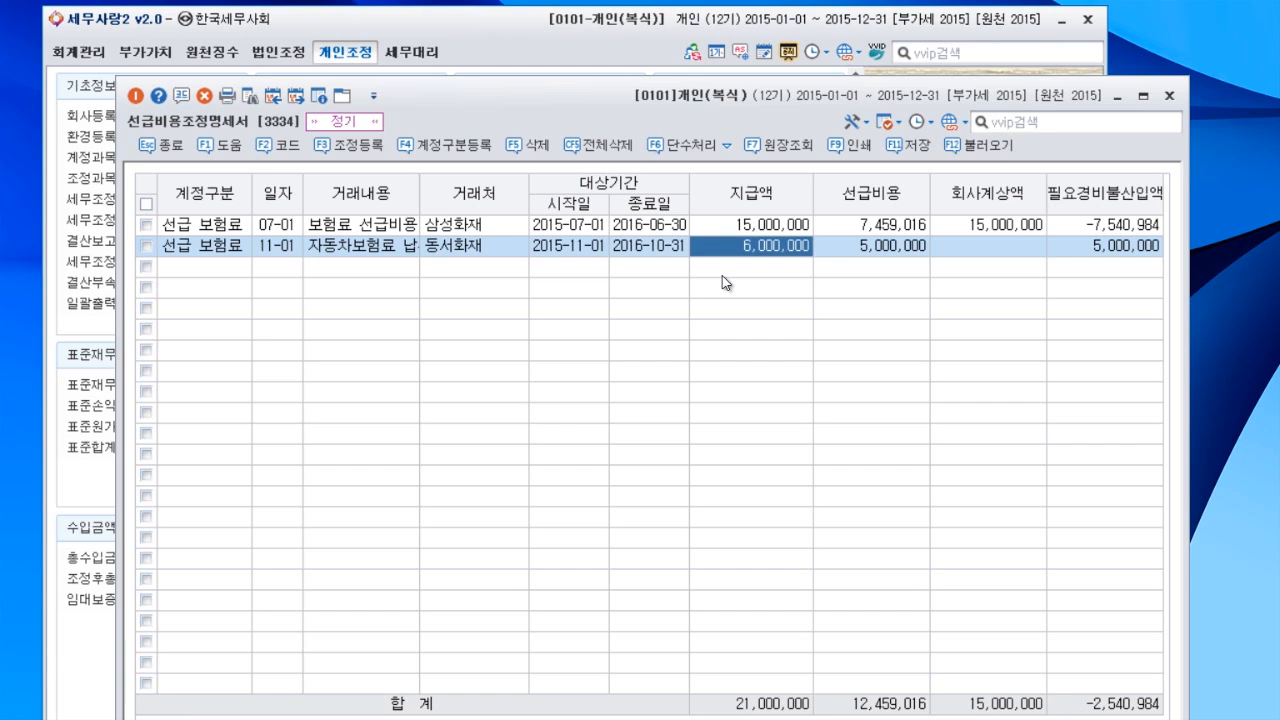
key(Return)
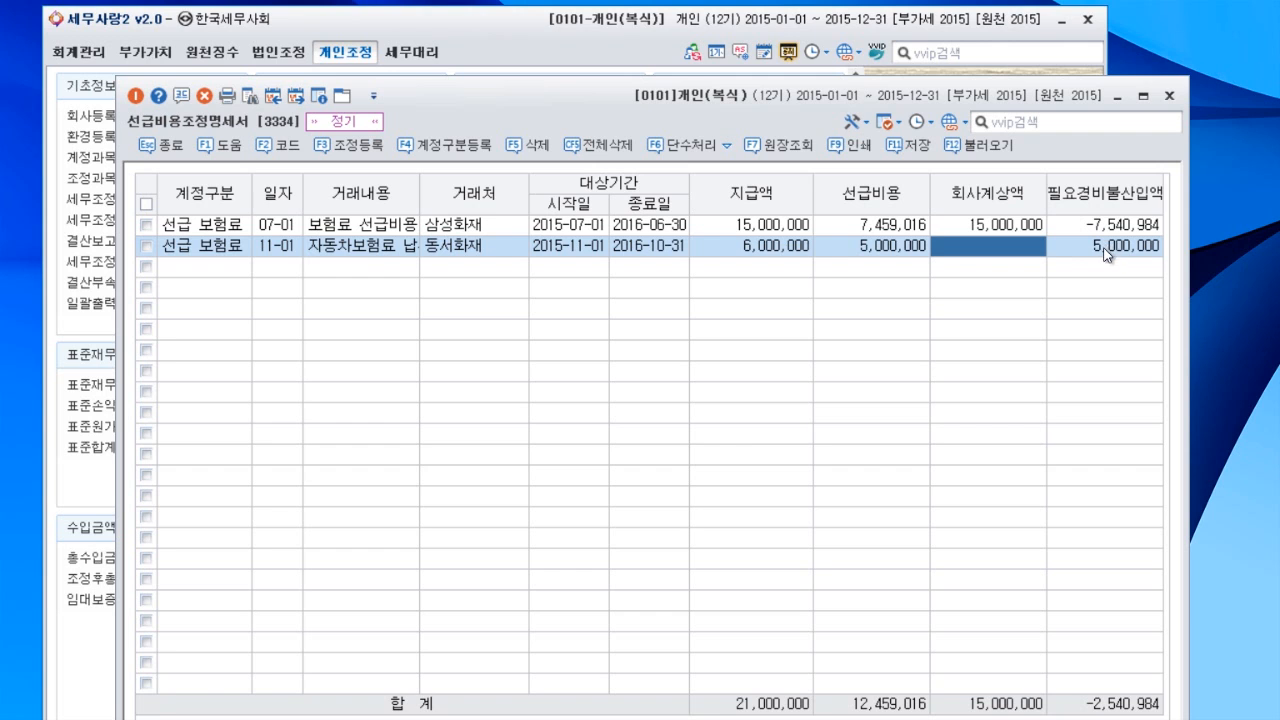
Examine the 선급비용(보험료)과대계상 and 선급비용(보험료)과소계상 entries in the adjustment register (조정 등록), and return to the statement
click(356, 146)
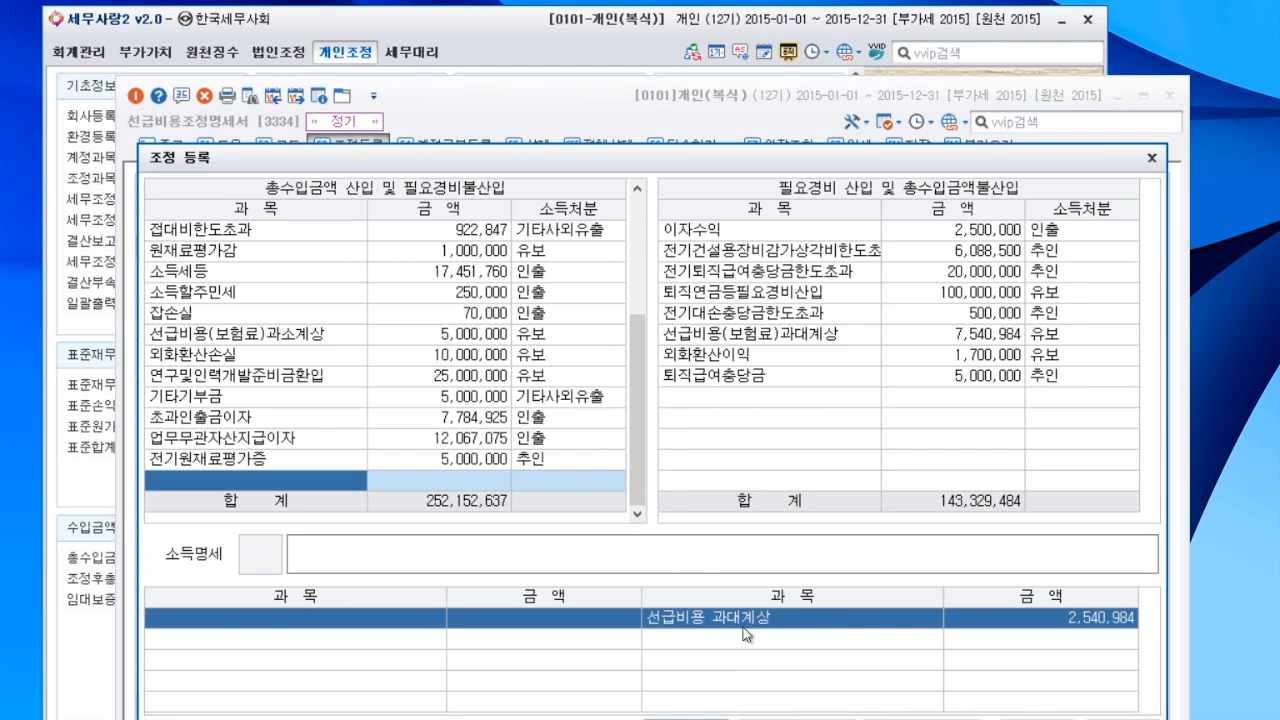
click(745, 337)
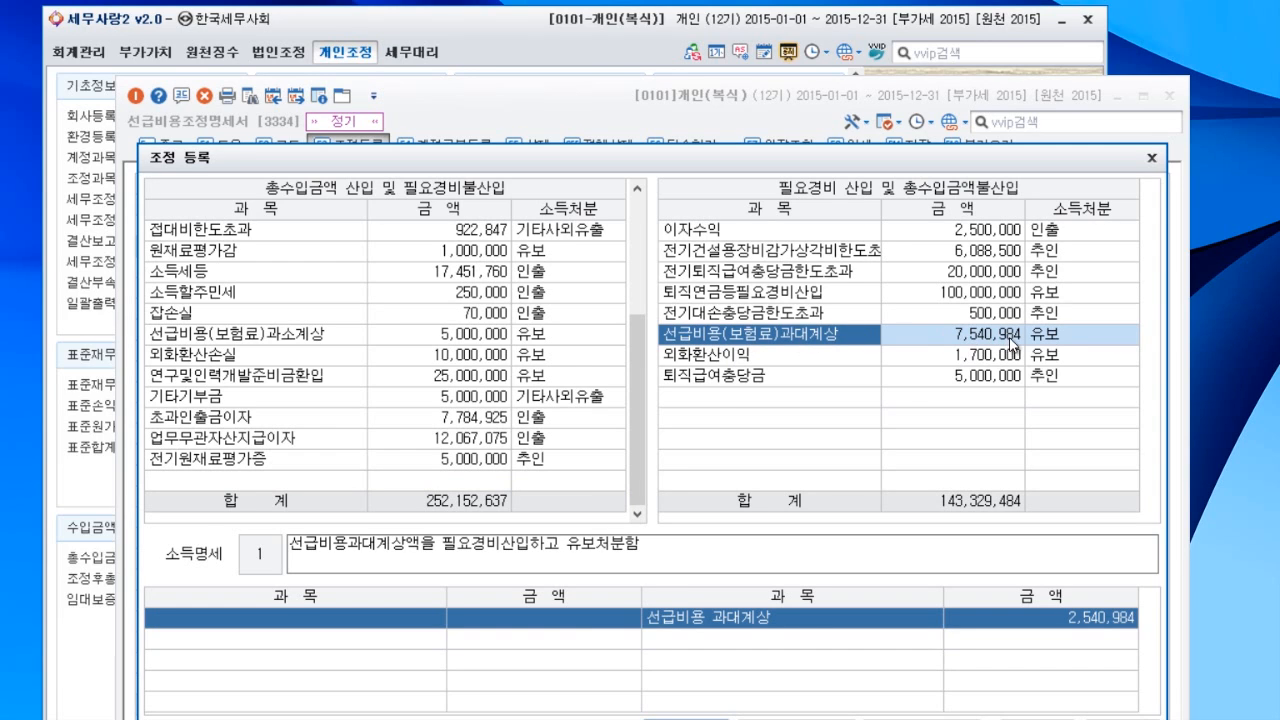
click(315, 337)
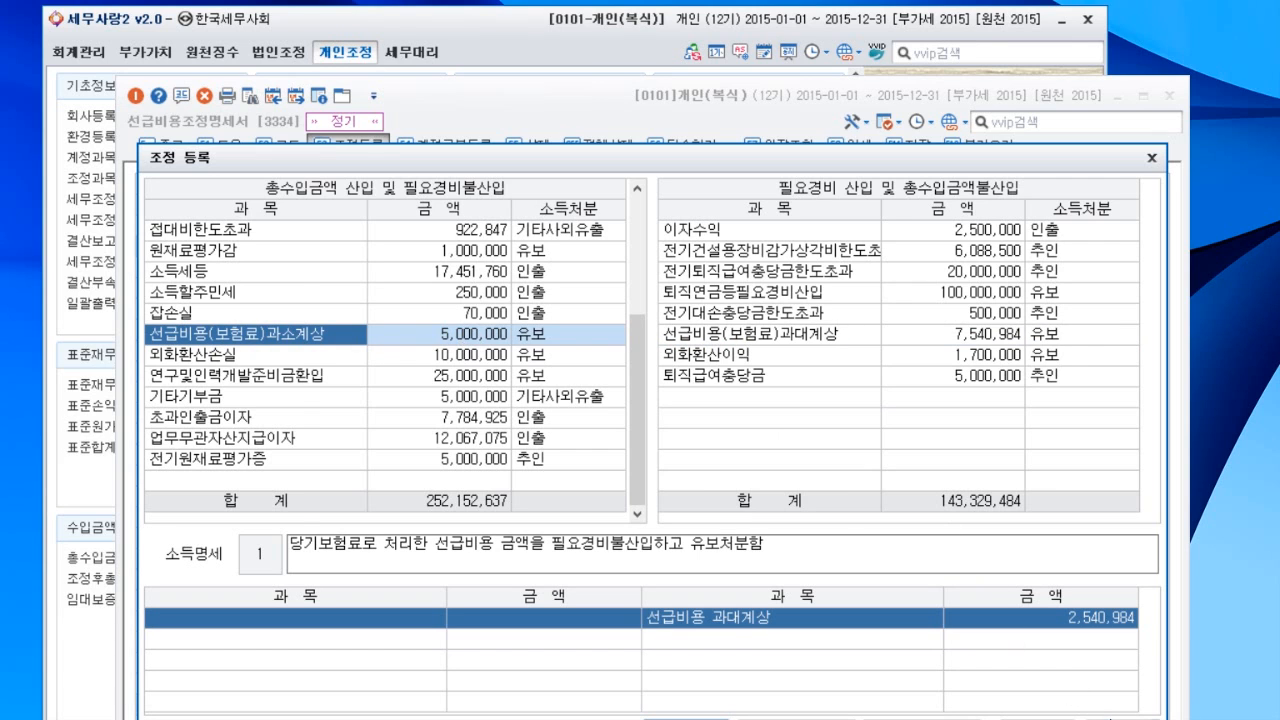
key(Escape)
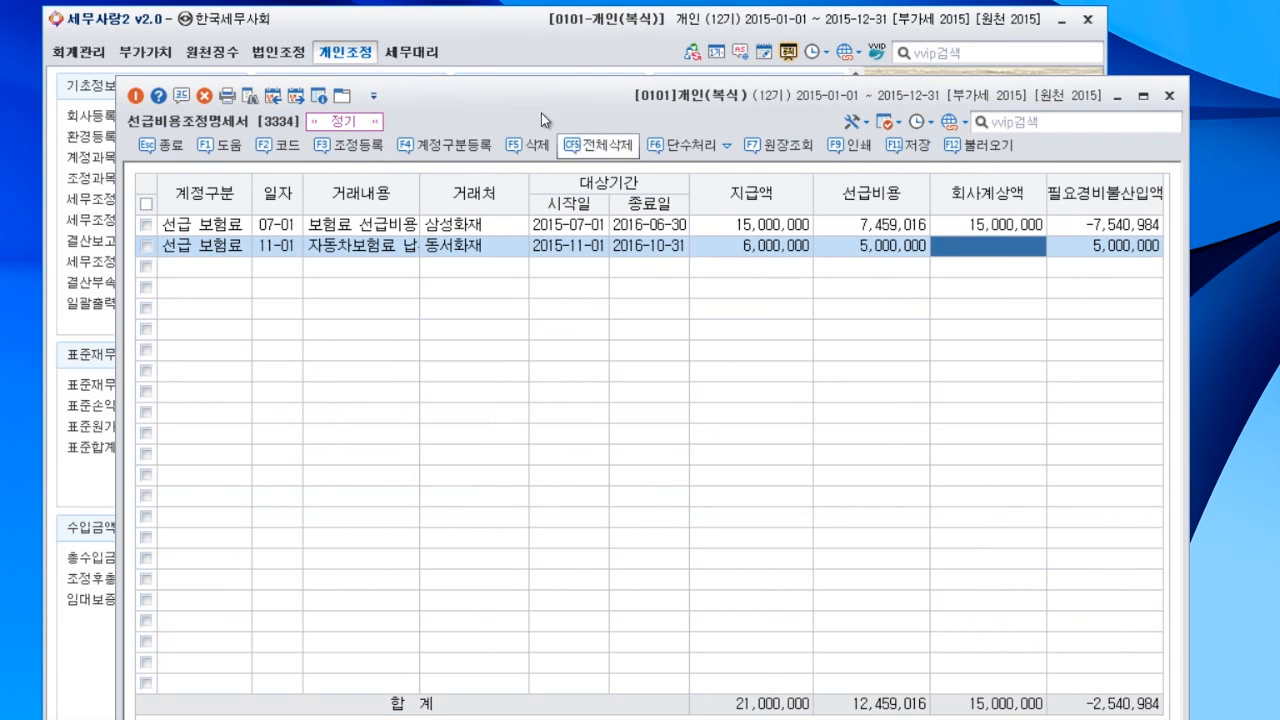
drag(538, 104, 506, 75)
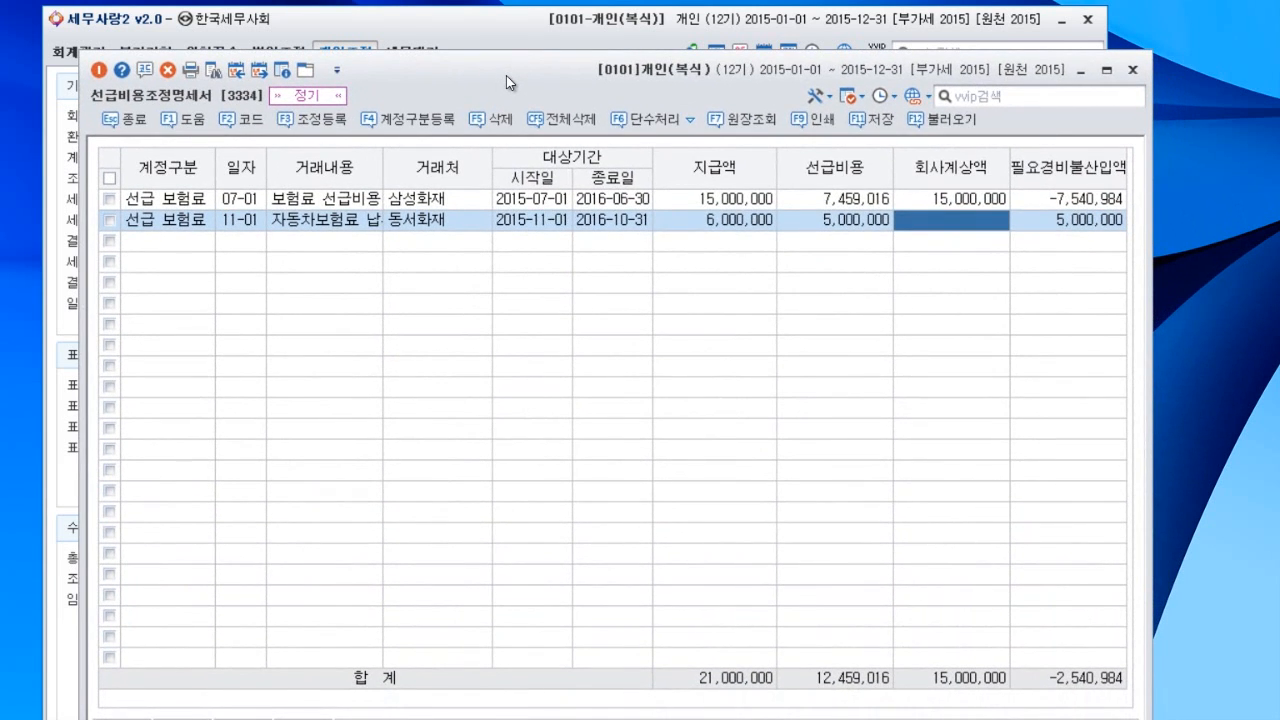
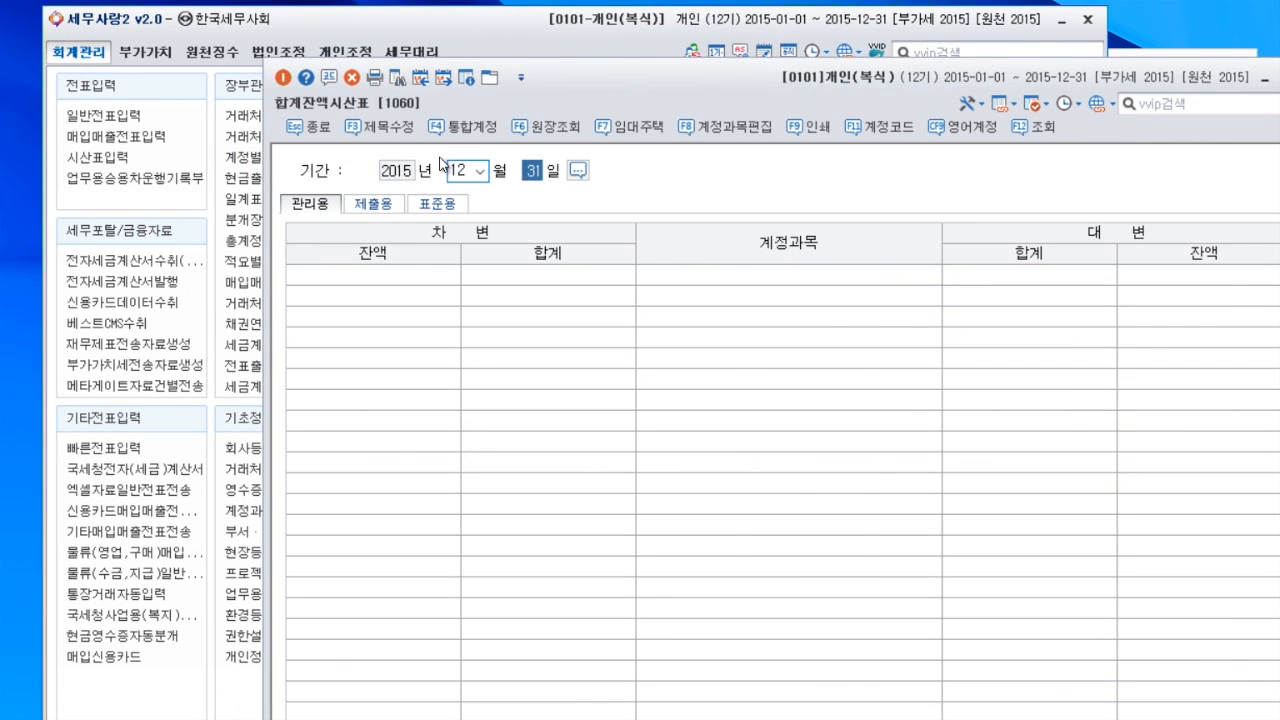
Examine the 외화환산손실 and 외화환산이익 accounts in the trial balance (합계잔액시산표) as of 2015-12-31
scroll(476, 330, down, 20)
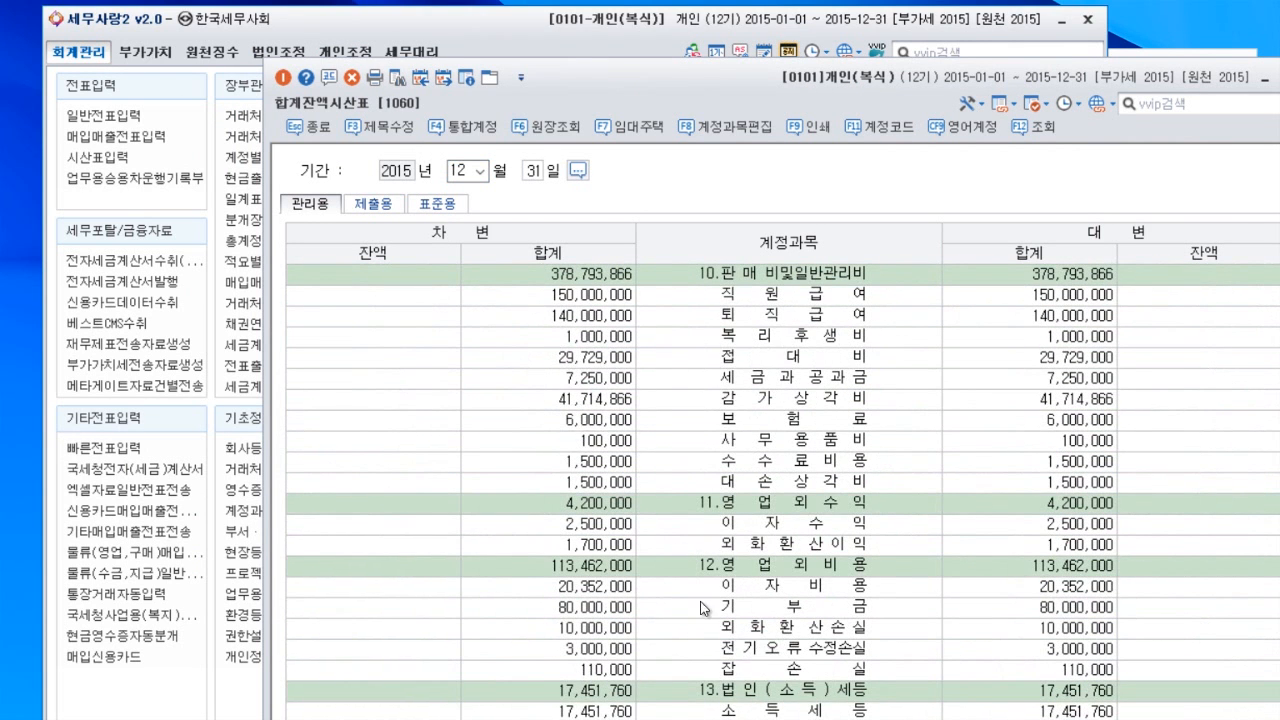
click(757, 630)
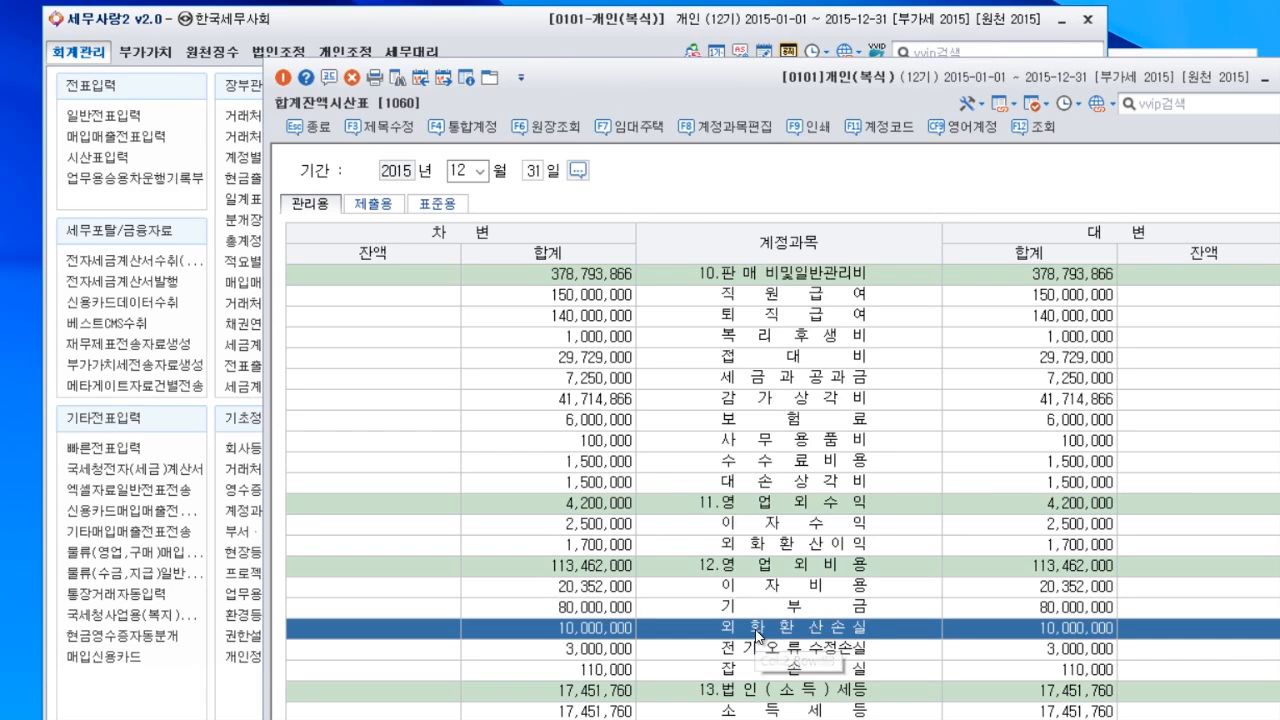
click(780, 544)
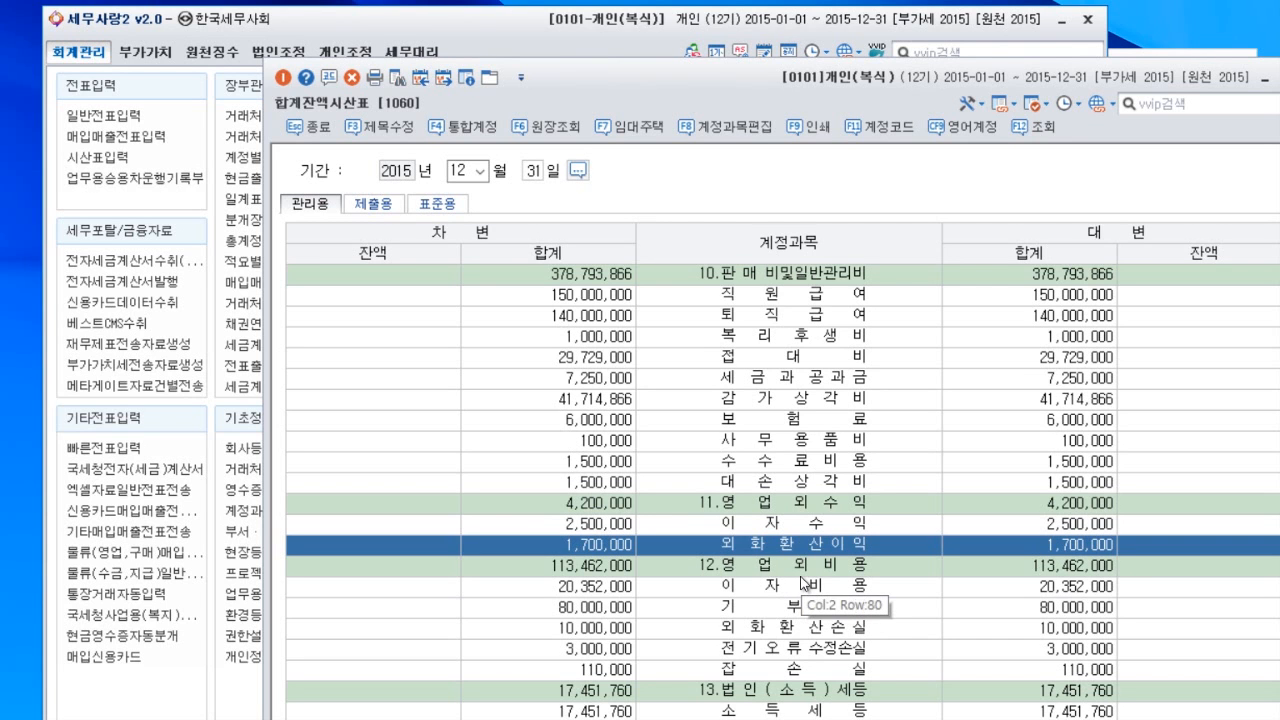
scroll(880, 414, up, 15)
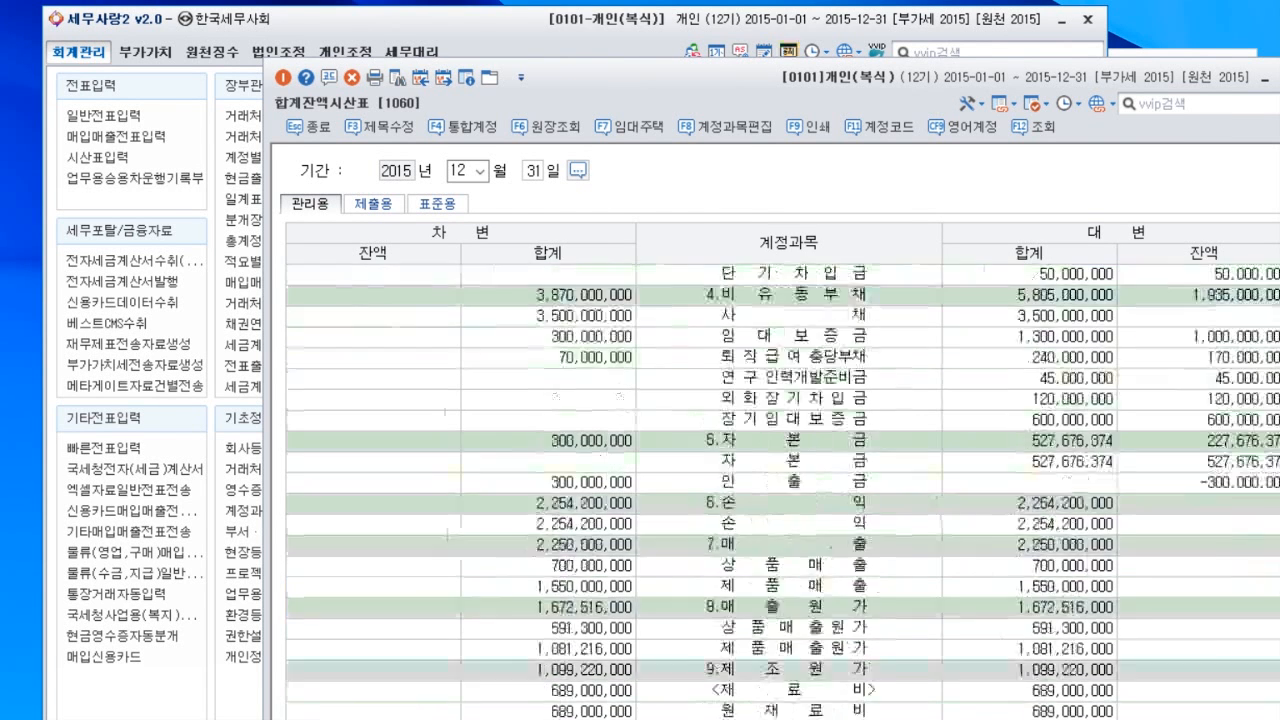
Inspect the 11-20 and 12-31 entries in the 외화예금 account ledger (원장조회), and close the ledger and the trial balance
click(798, 360)
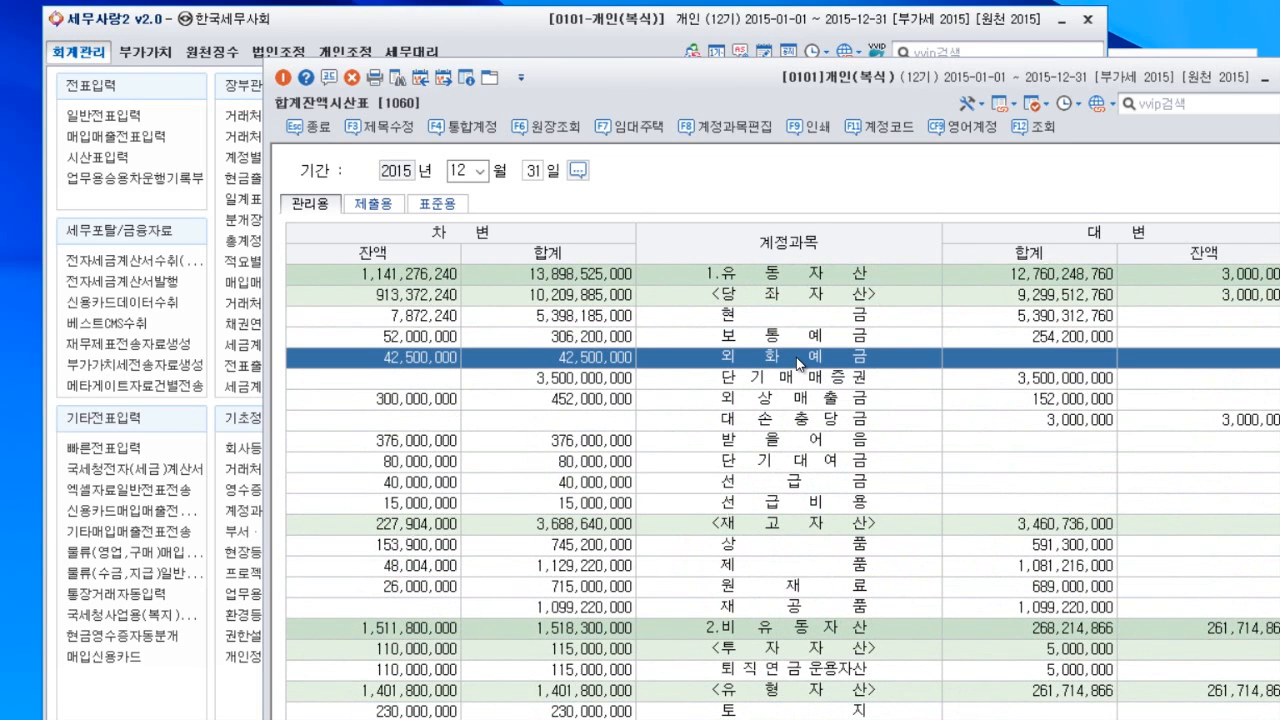
double_click(797, 361)
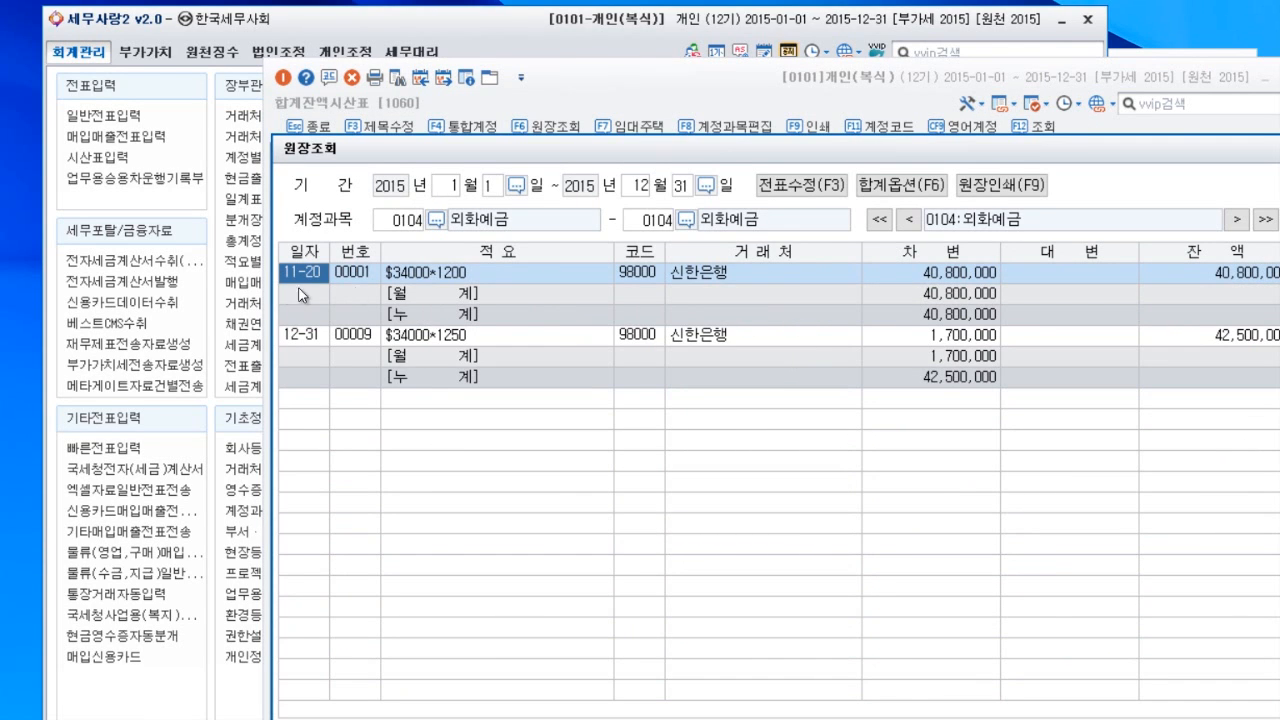
click(963, 279)
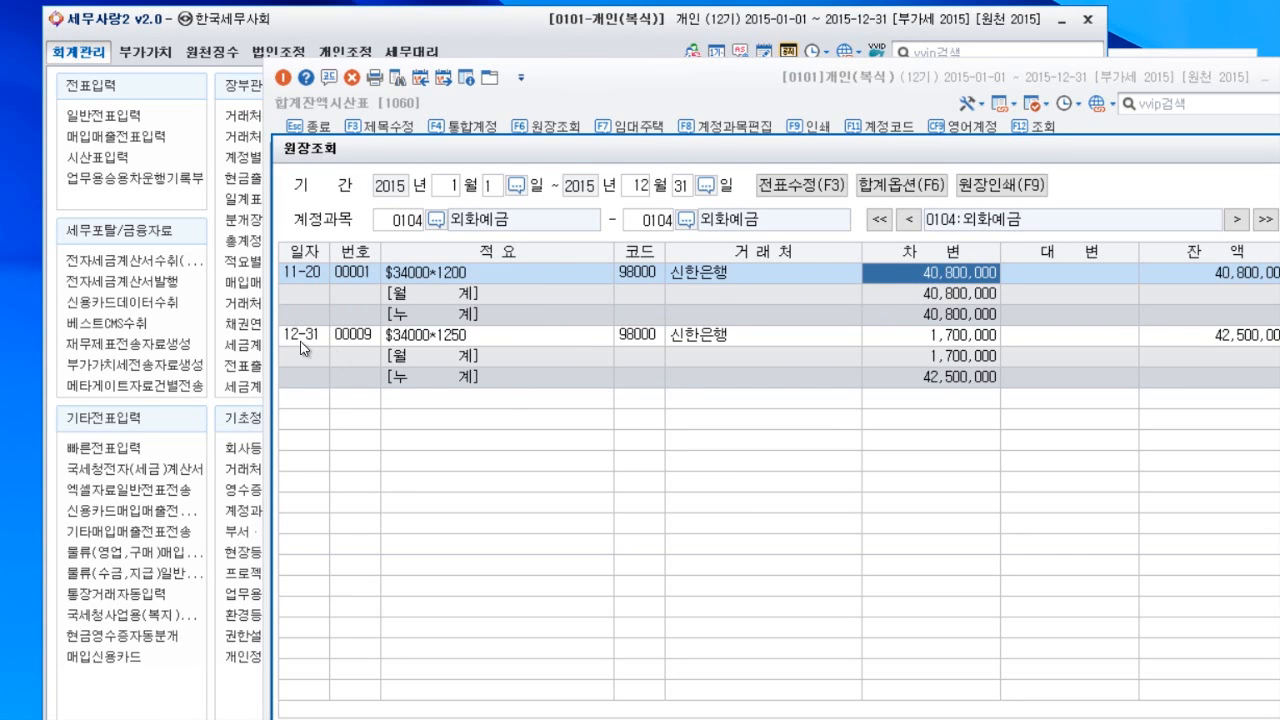
click(449, 338)
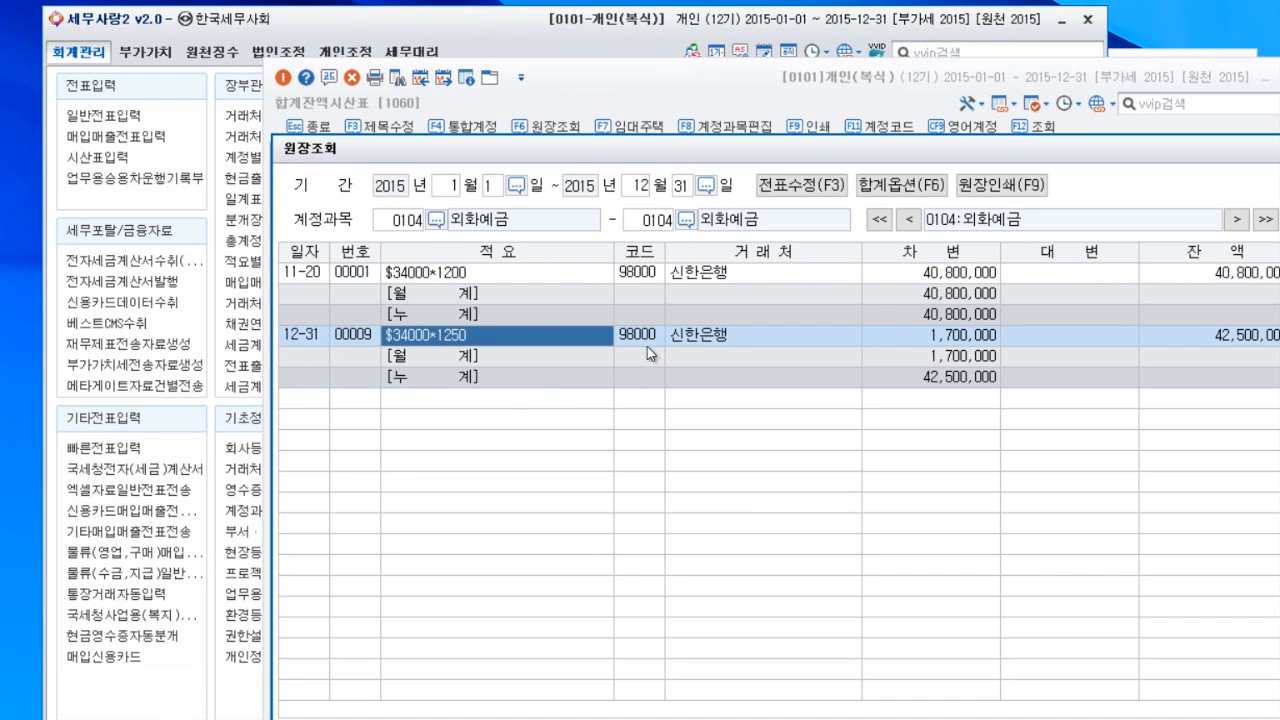
click(966, 333)
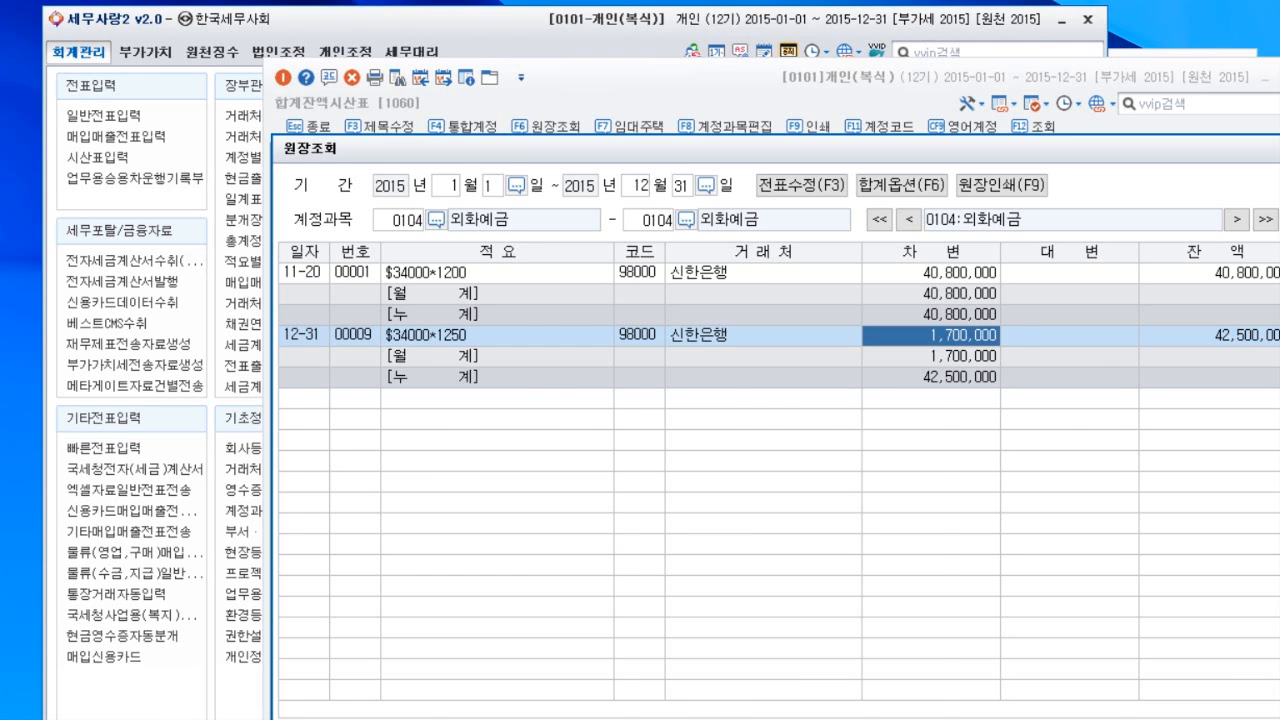
key(Escape)
key(Escape)
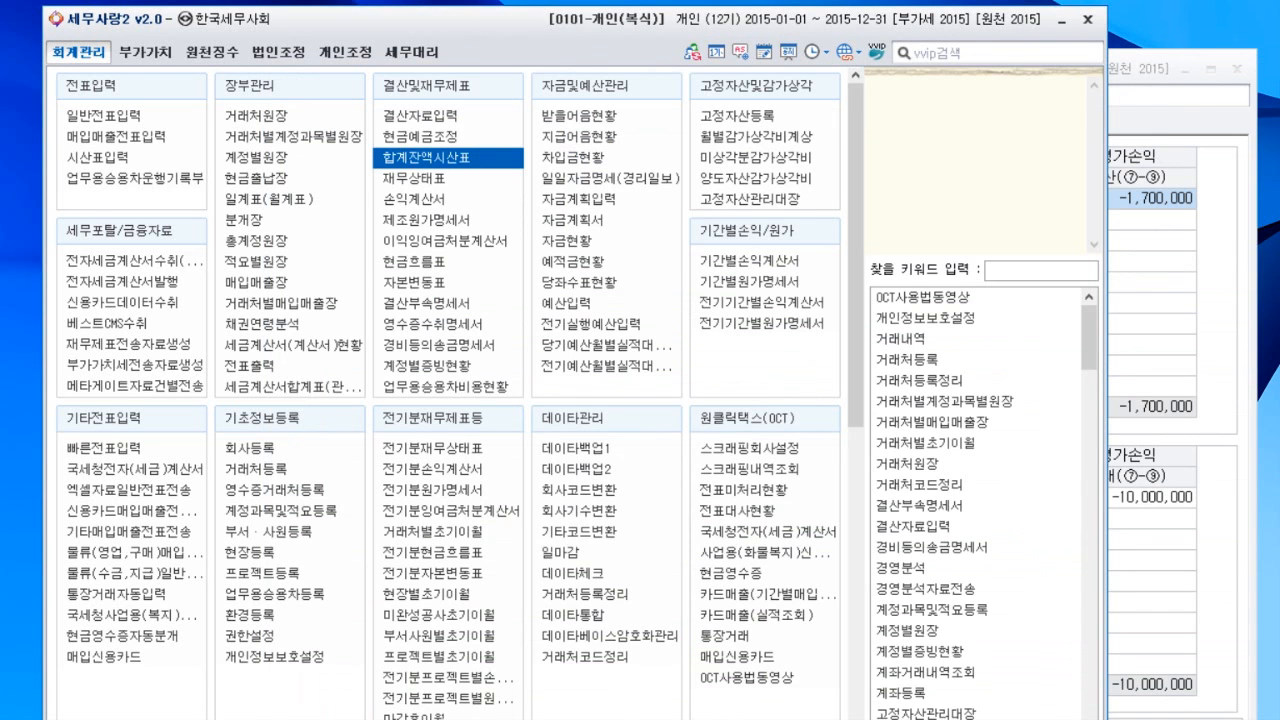
In the 외화평가차손익조정명세서, review the USD asset row's foreign currency amount, opening rate, opening won amount and closing rate
click(1131, 67)
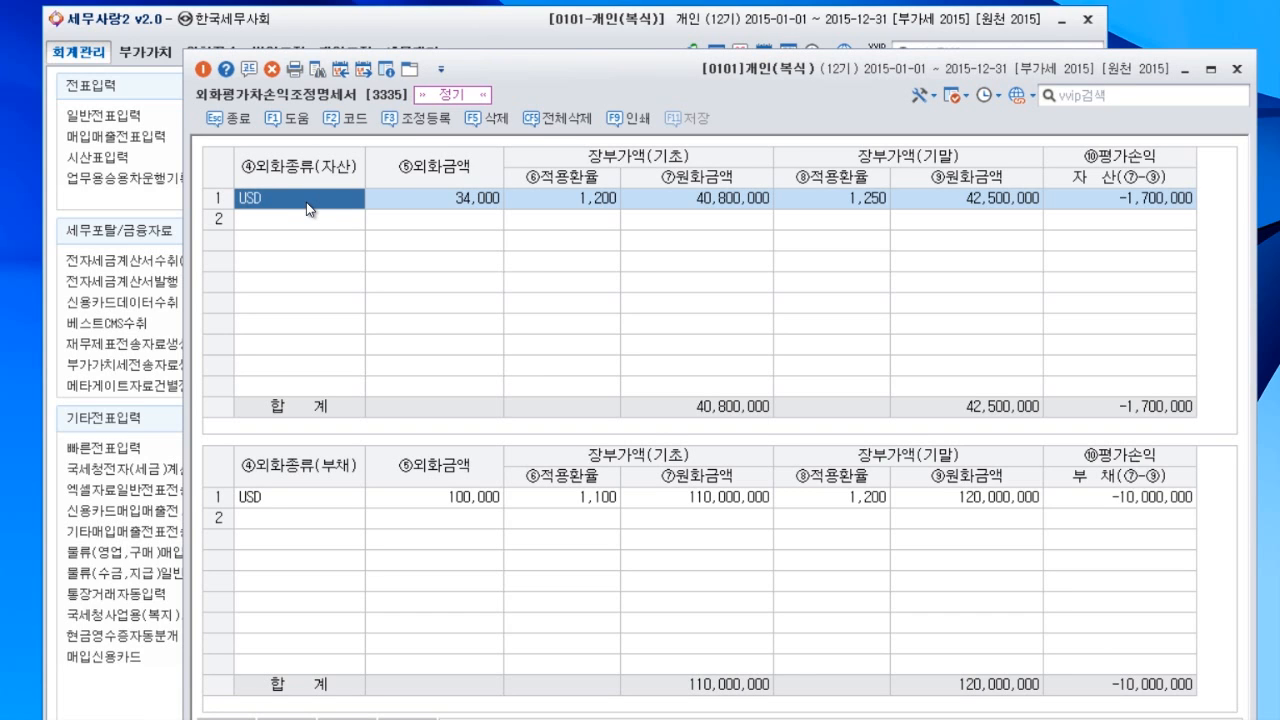
click(431, 207)
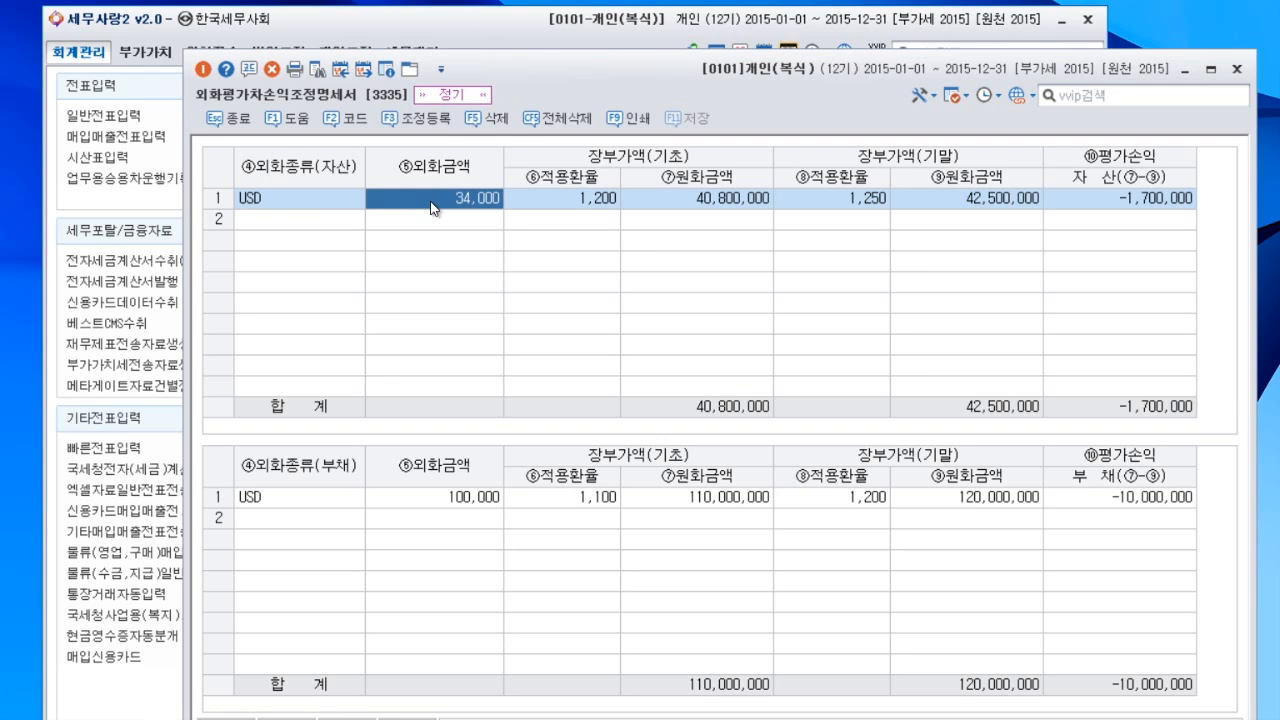
click(605, 198)
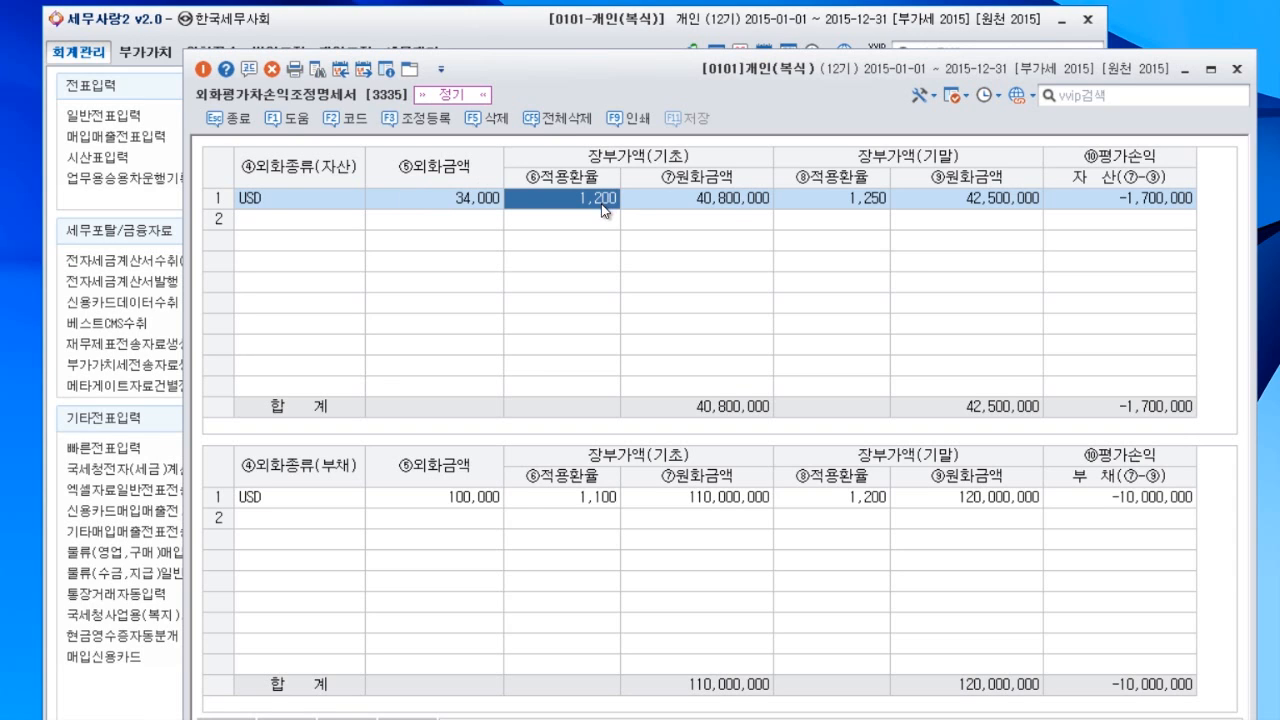
click(731, 203)
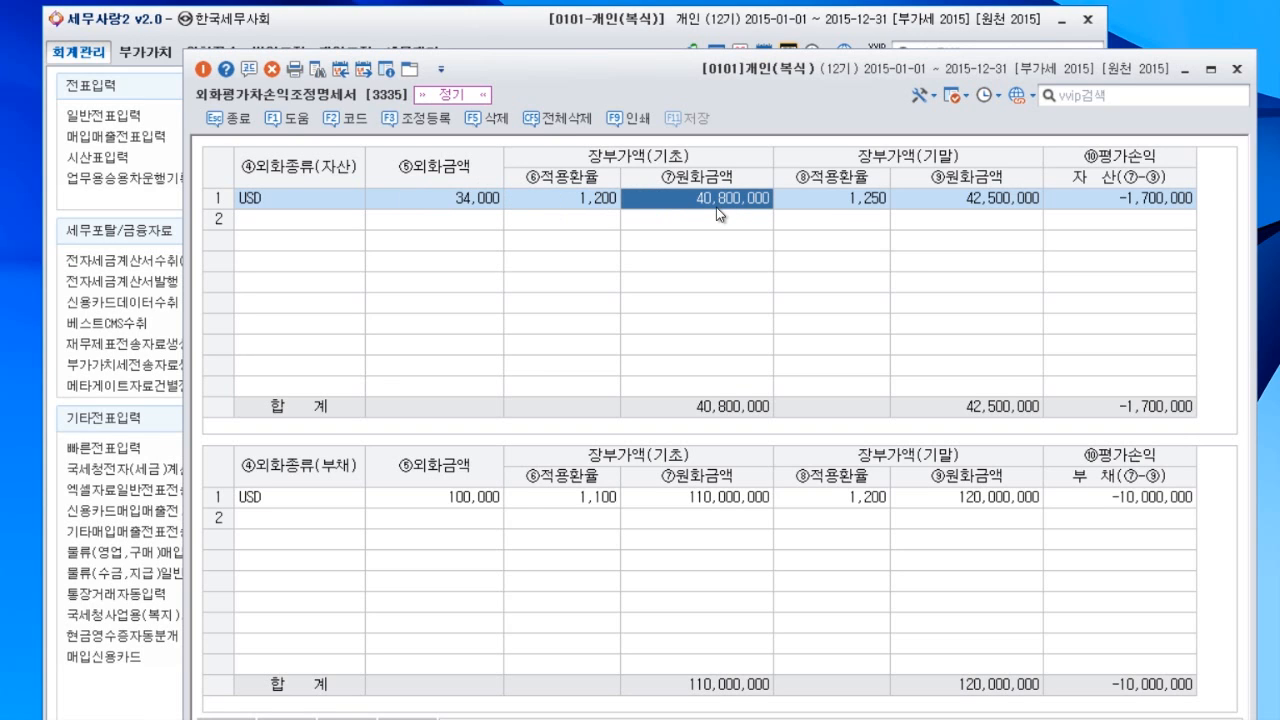
click(873, 203)
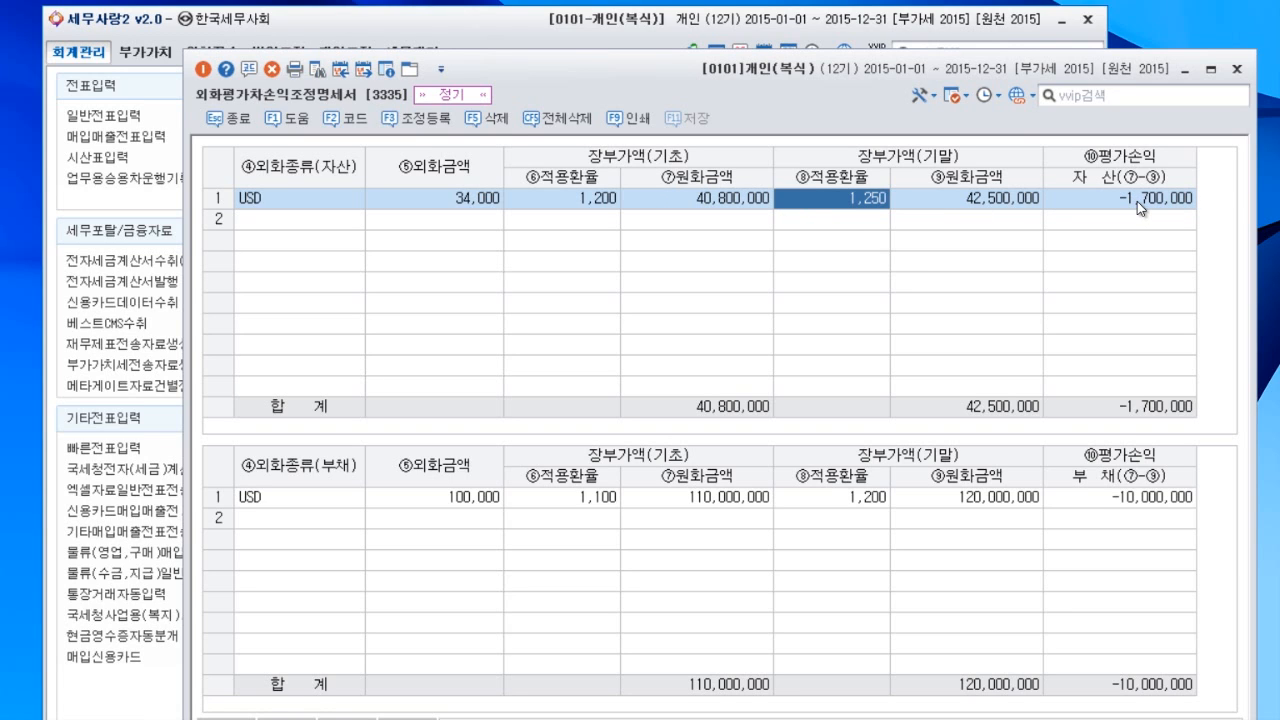
Review the USD liability row's currency, foreign amount, and opening and closing rates and won amounts
click(286, 508)
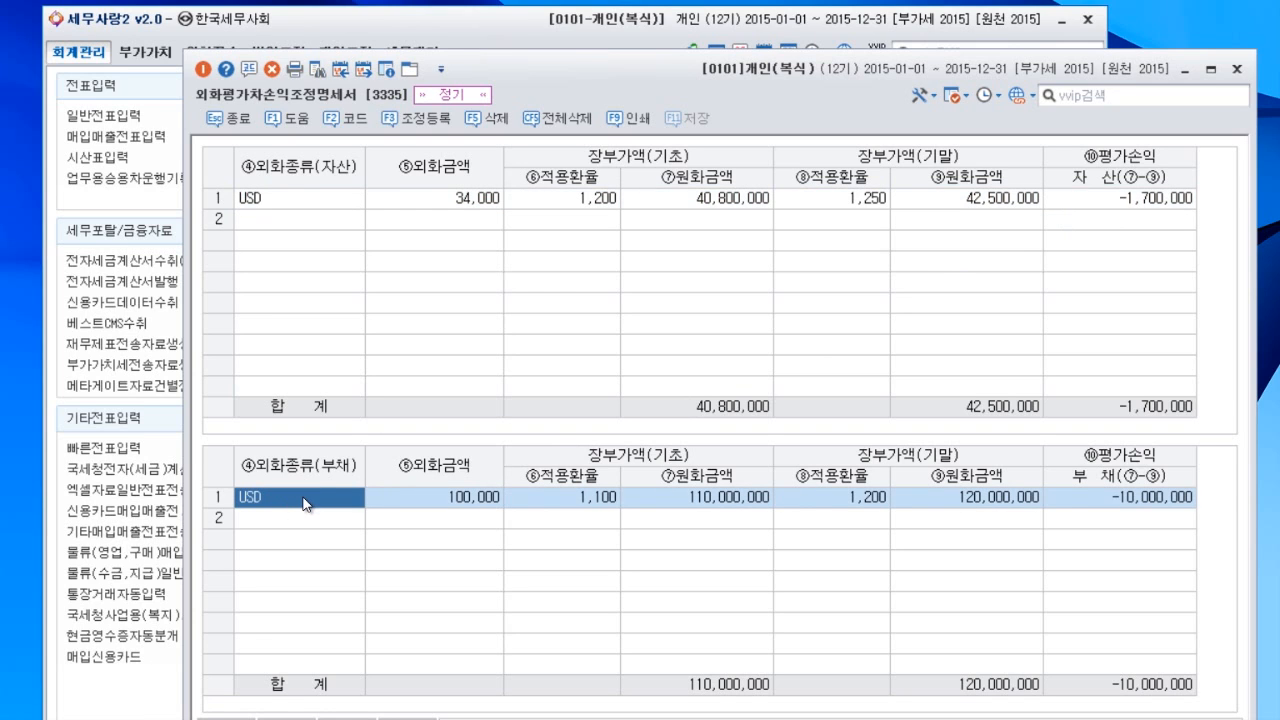
click(446, 505)
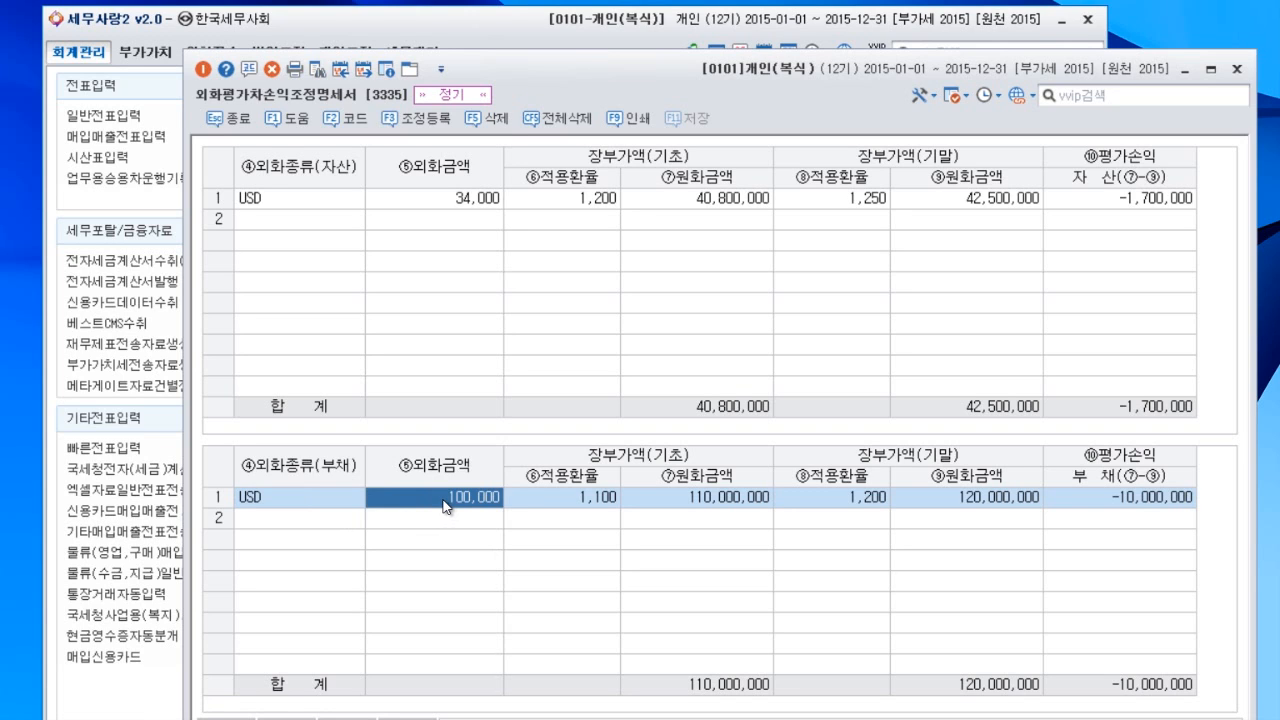
click(593, 501)
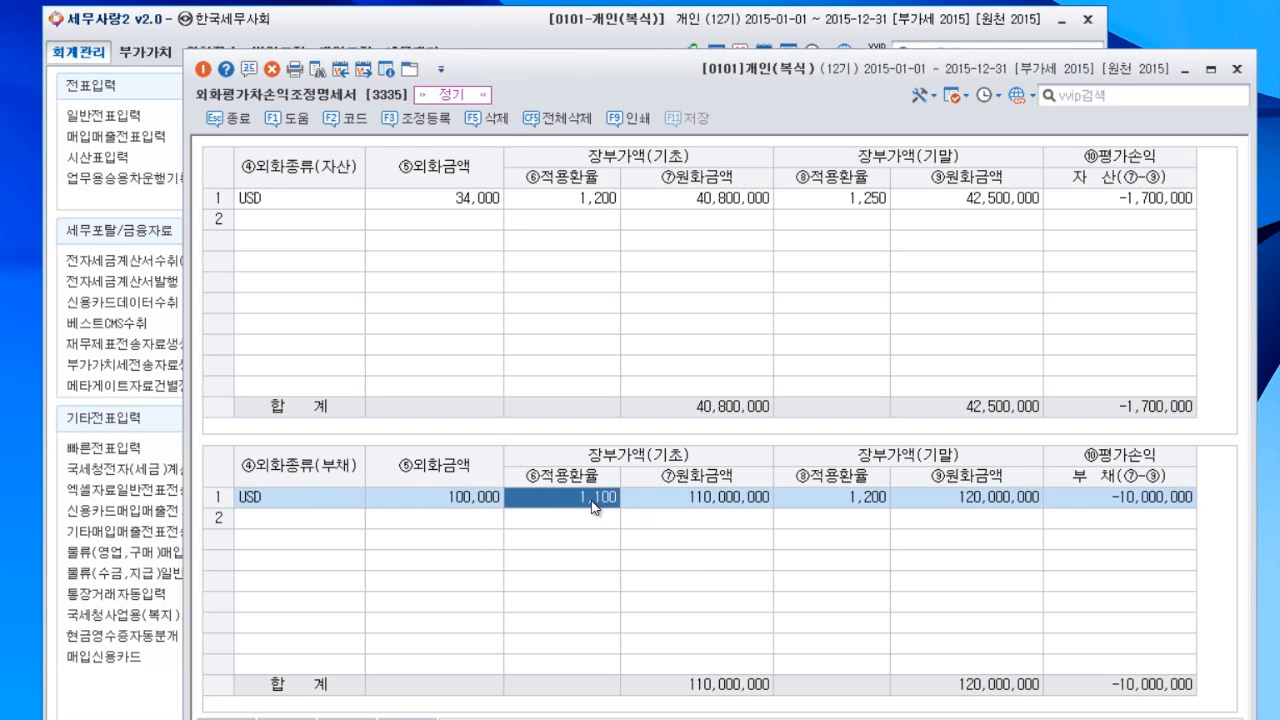
click(707, 505)
click(869, 505)
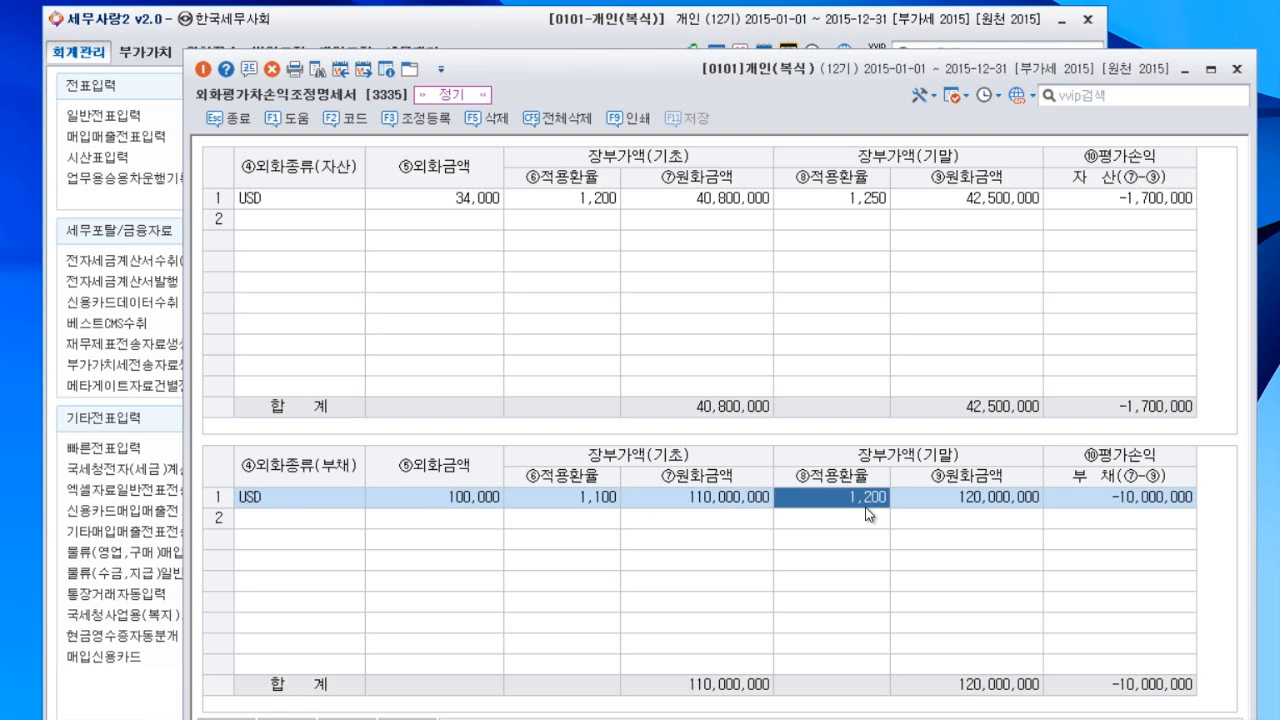
click(973, 505)
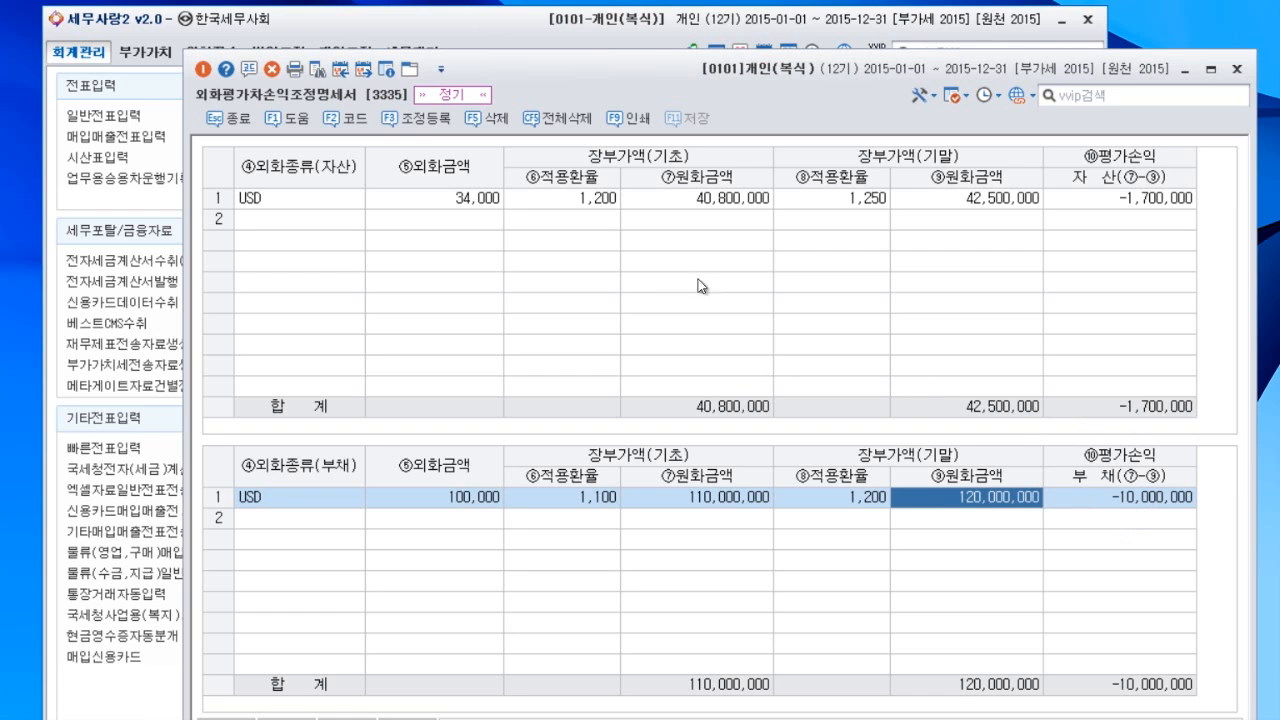
Examine the 외화환산이익 and 외화환산손실 entries in the adjustment register (조정 등록), and compare the USD asset row's opening and closing rates
click(427, 121)
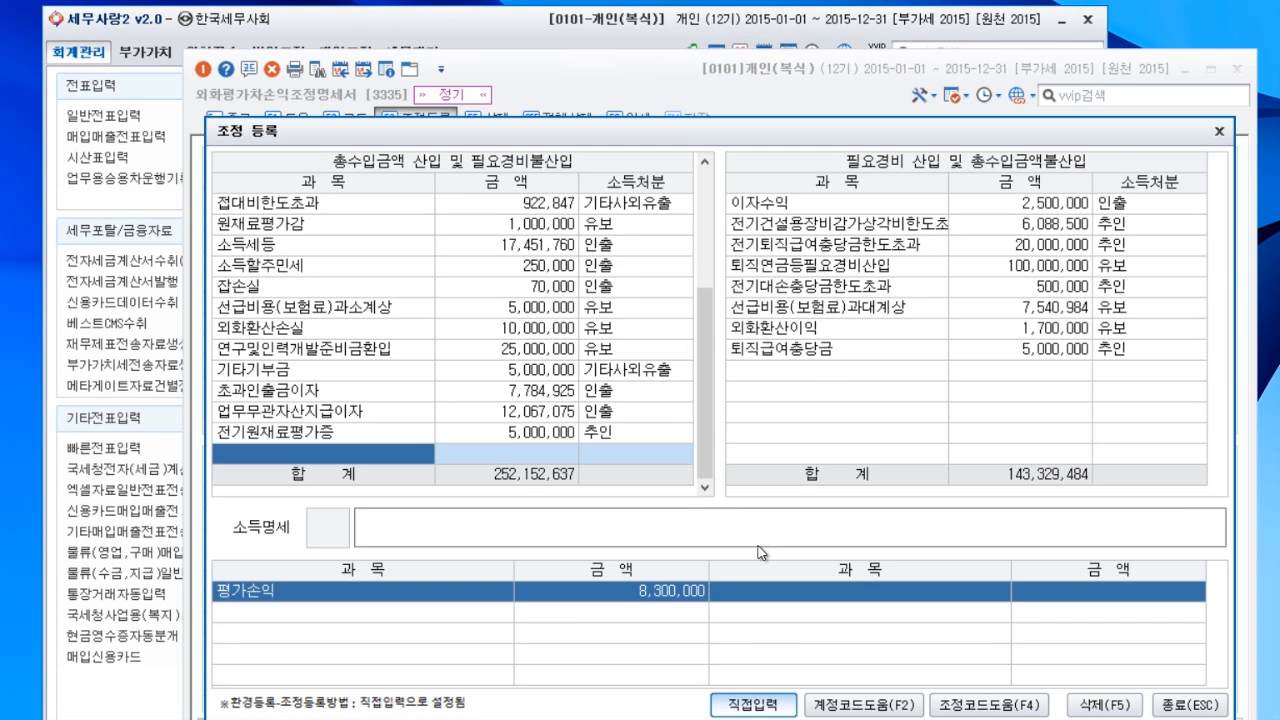
click(810, 336)
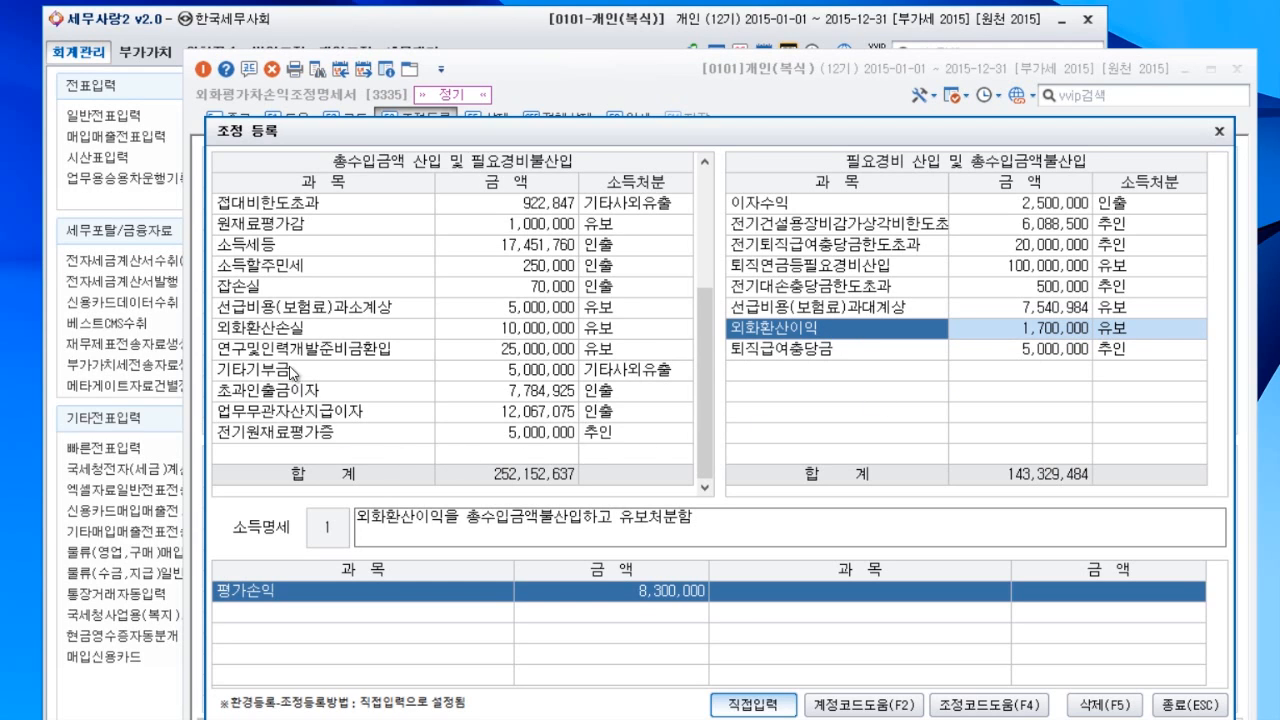
click(277, 333)
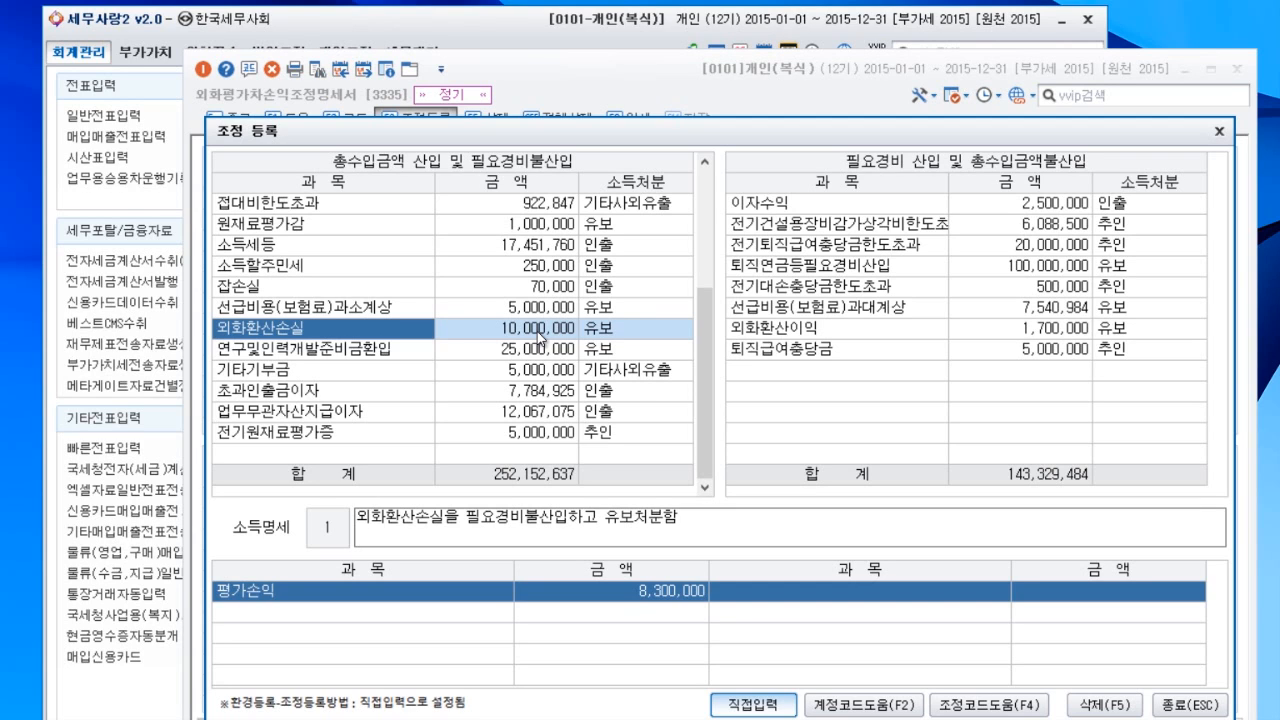
click(1180, 710)
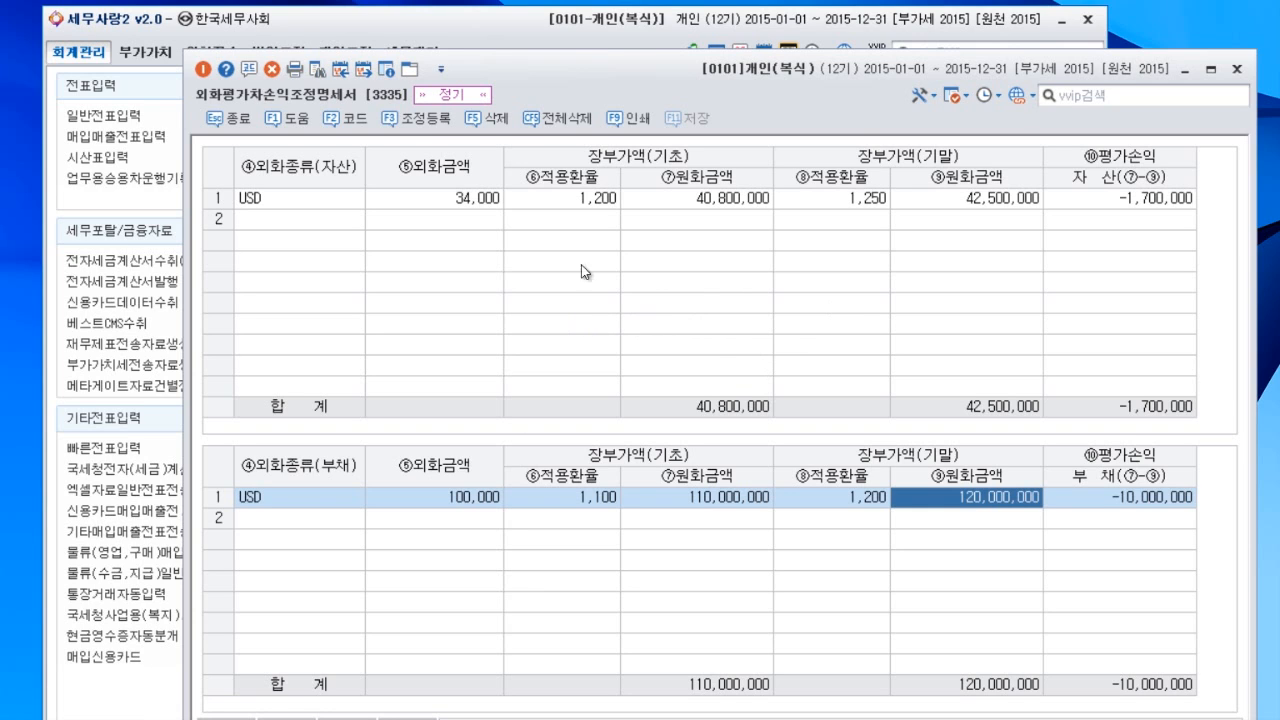
click(592, 201)
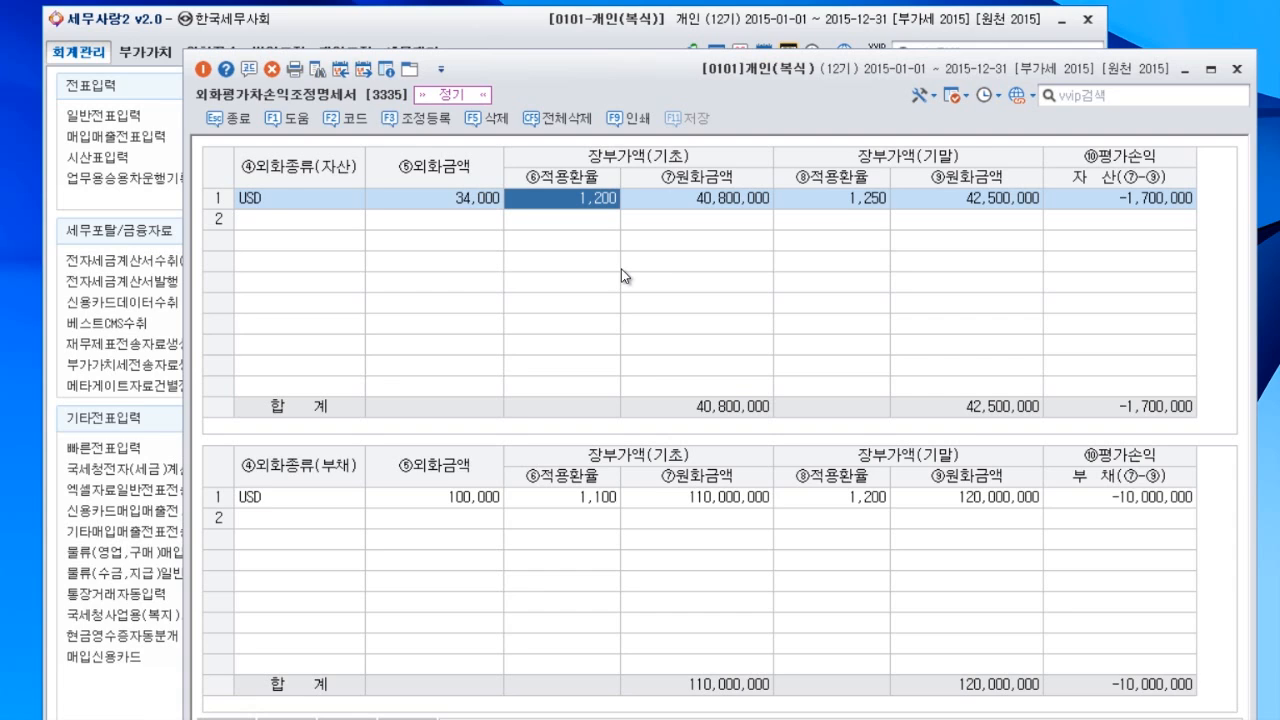
click(871, 203)
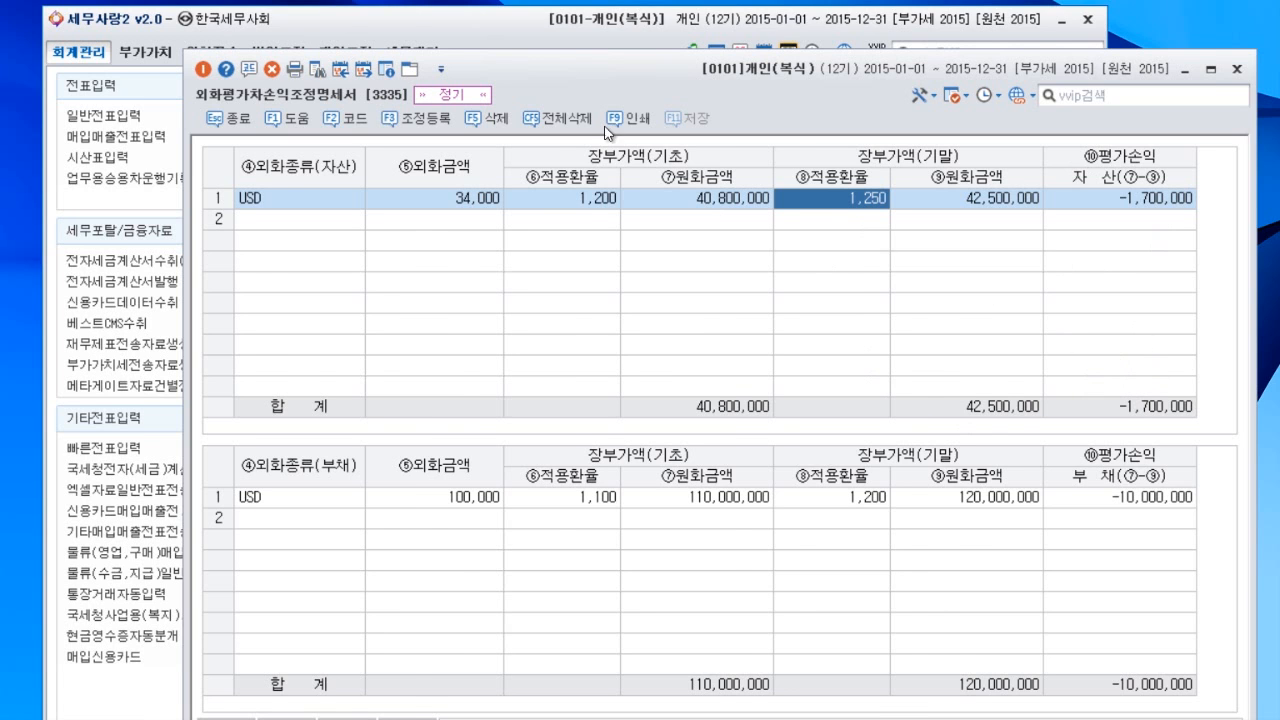
Reopen the trial balance, reposition its window beside the adjustment statement, and check the 외화환산이익 and 외화환산손실 rows
click(404, 30)
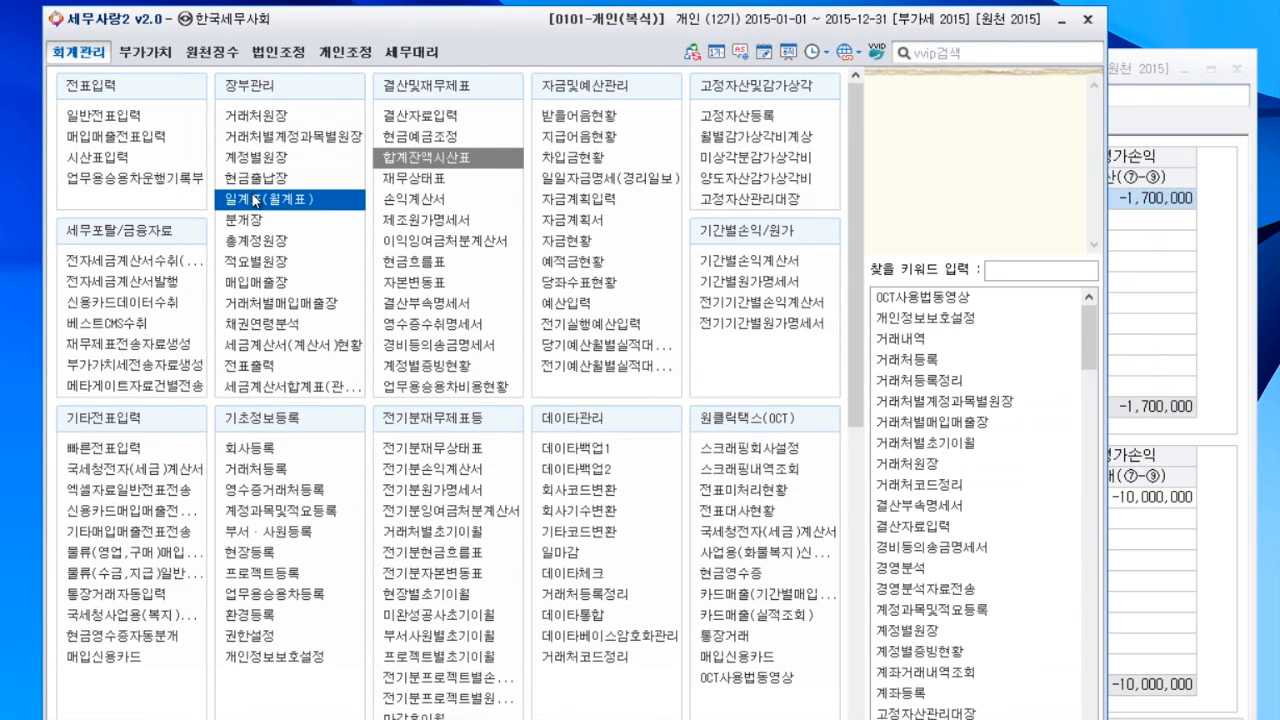
click(414, 160)
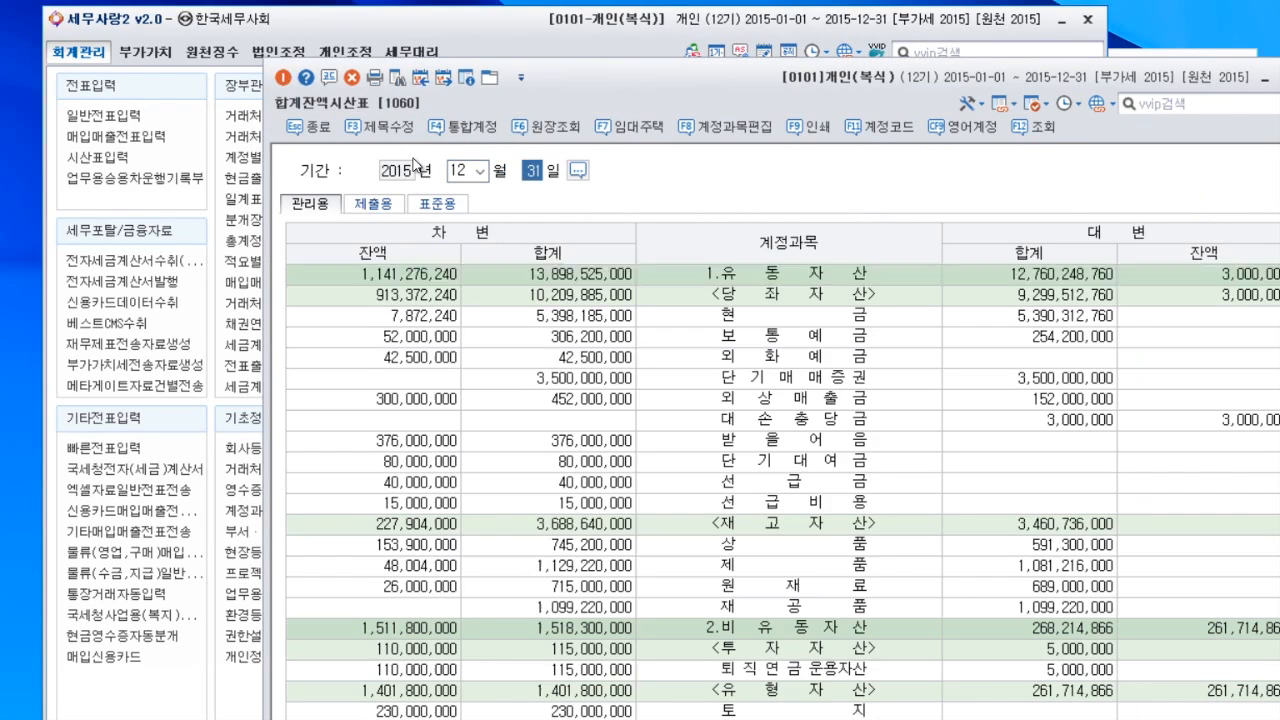
scroll(623, 363, down, 15)
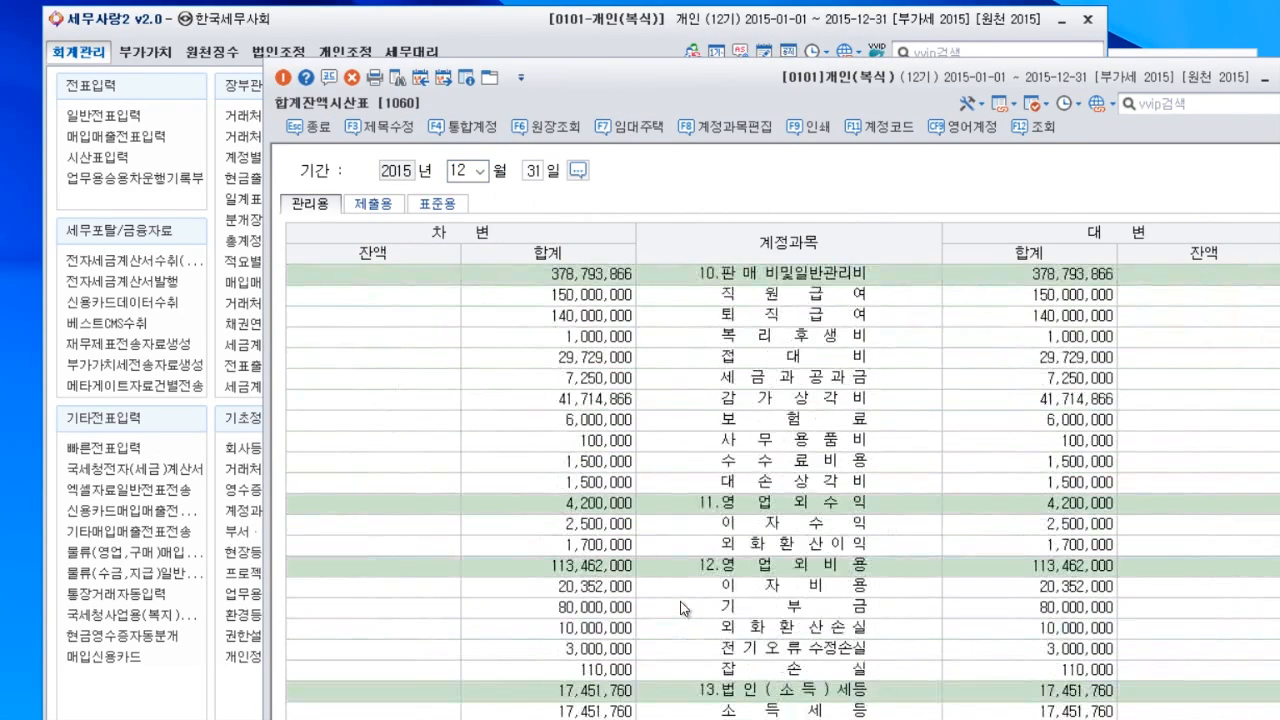
drag(857, 104, 371, 0)
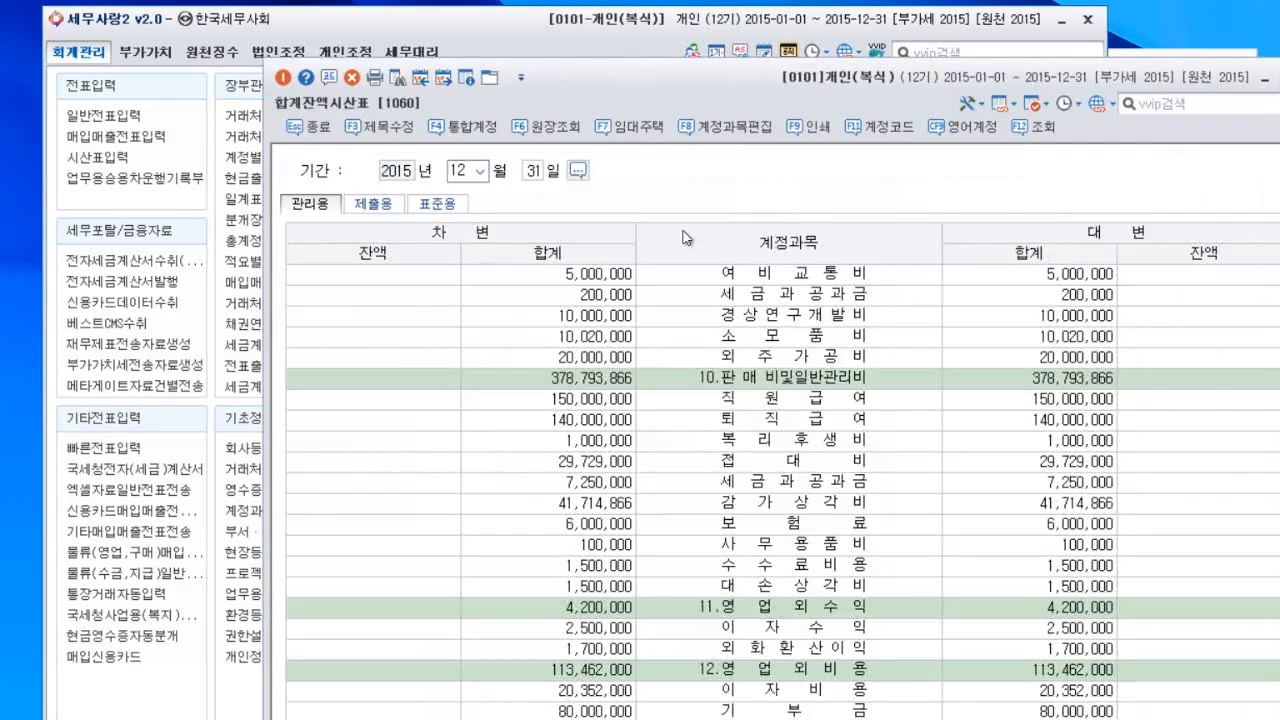
drag(886, 92, 626, 51)
click(540, 613)
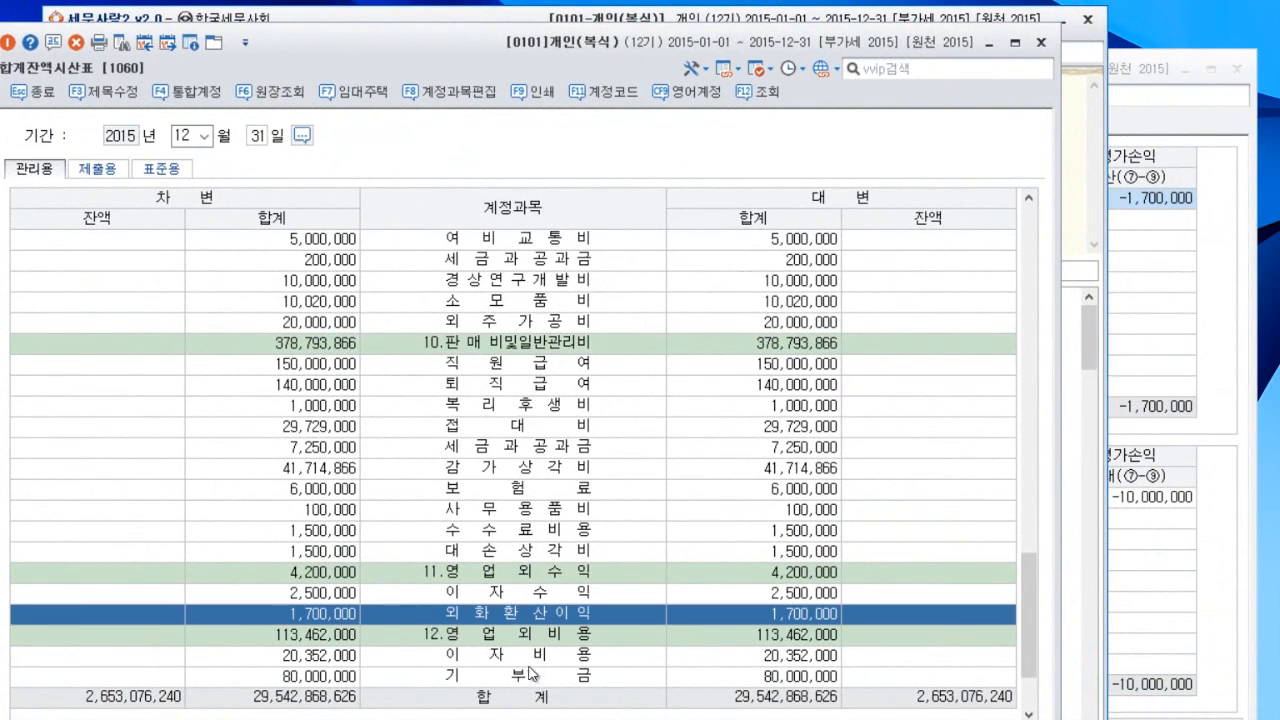
scroll(535, 665, down, 2)
click(522, 618)
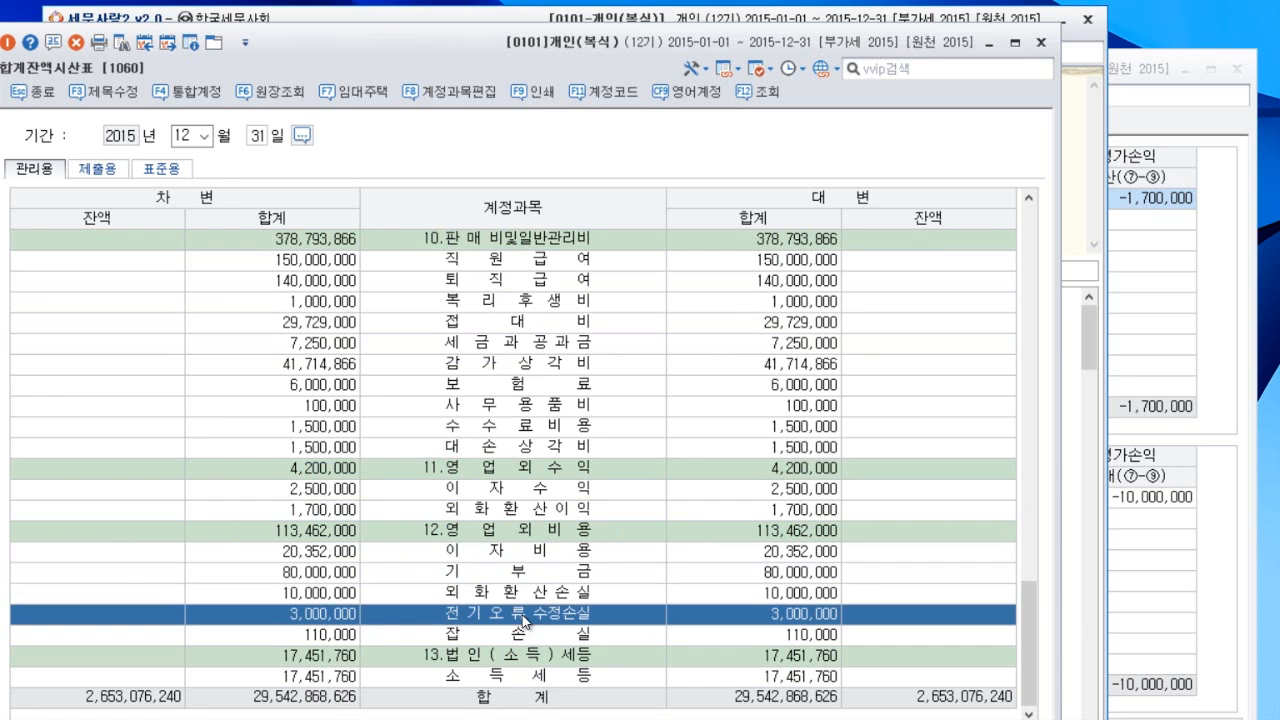
click(527, 598)
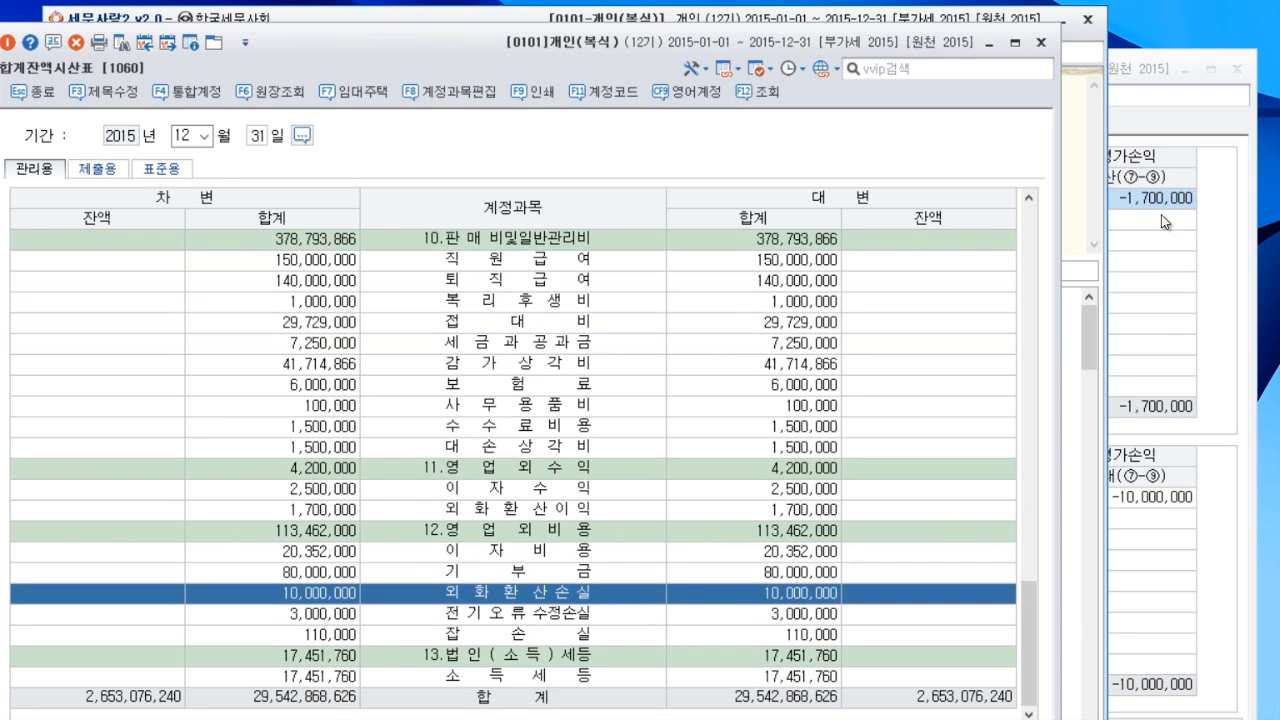
Return to the 외화평가차손익조정명세서, reposition its window, and open its adjustment register (조정 등록)
click(1127, 65)
drag(1035, 76, 708, 151)
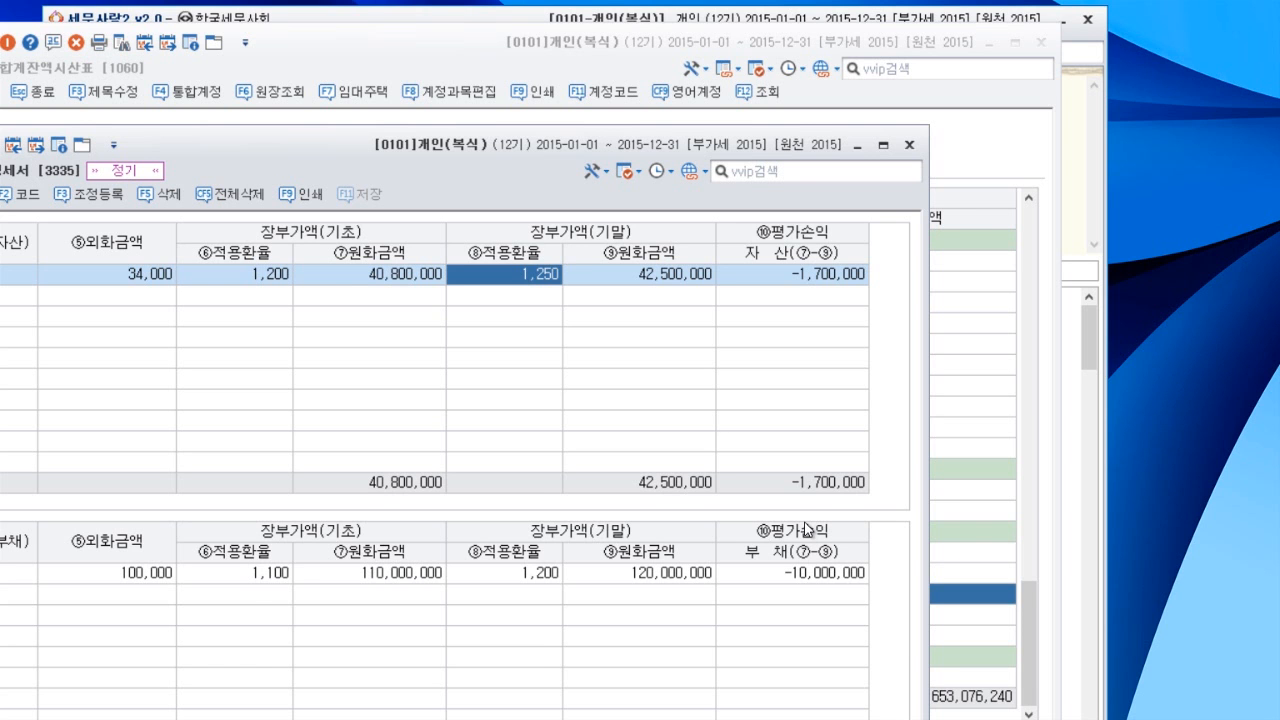
drag(412, 150, 645, 81)
click(345, 127)
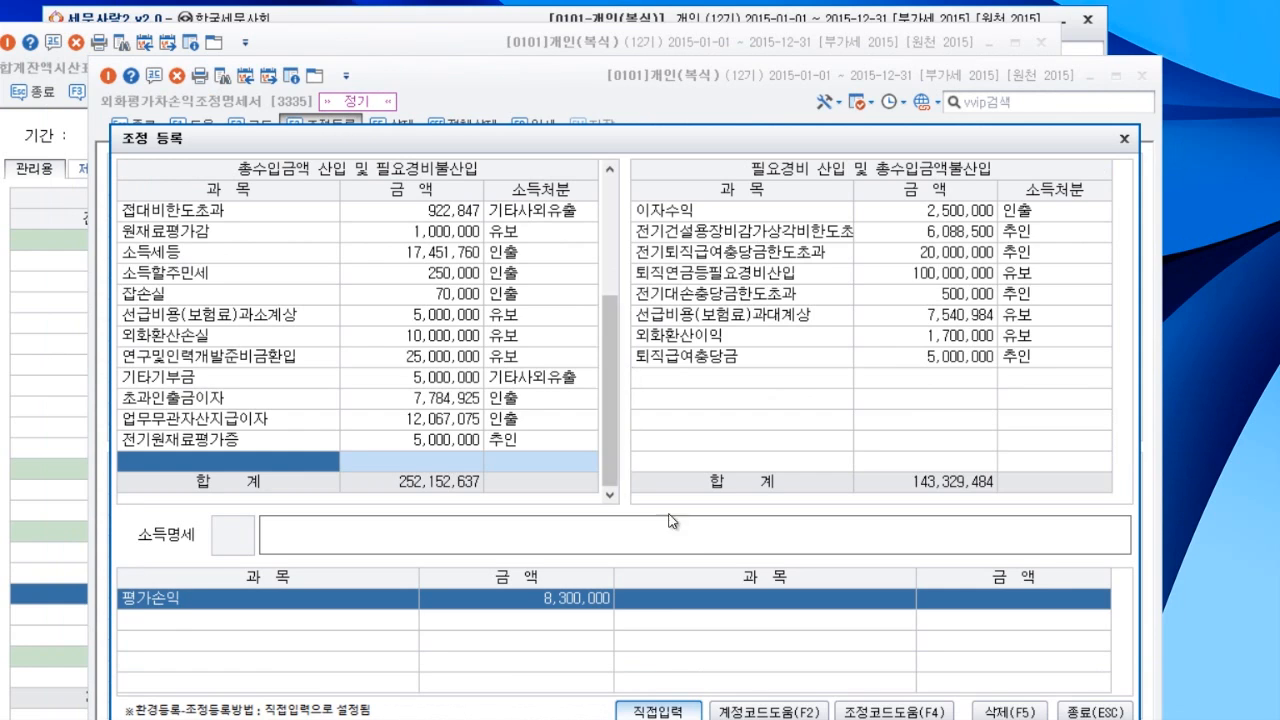